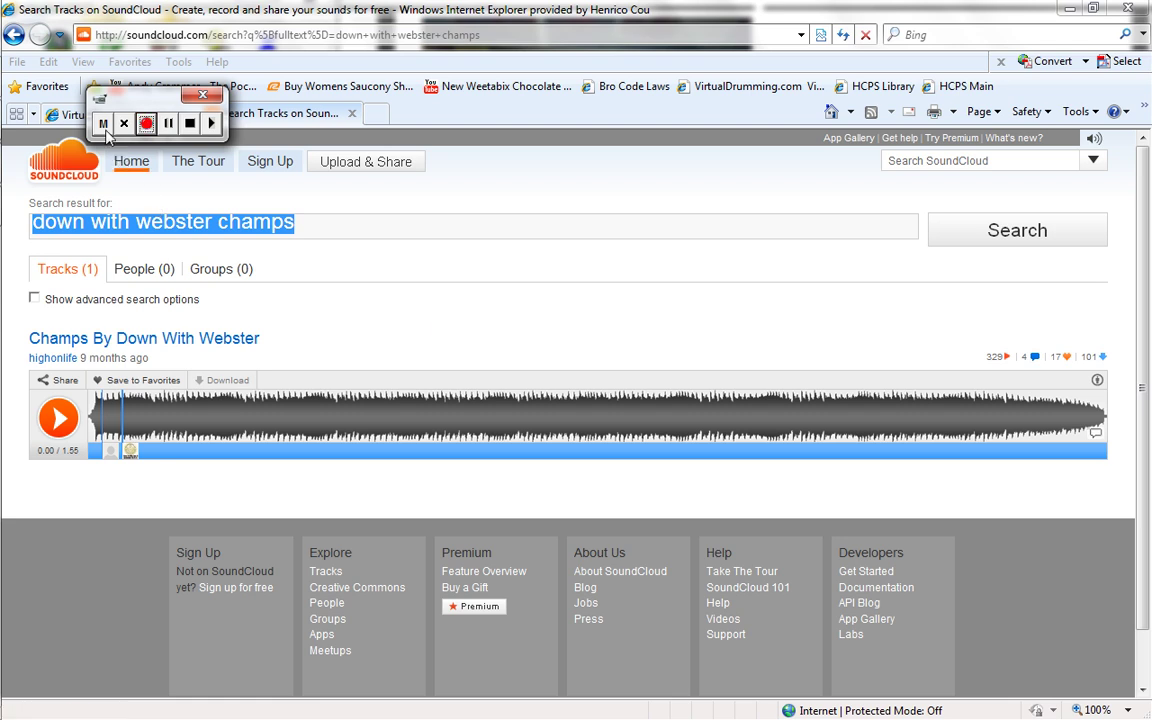
Play 'Champs By Down With Webster' on SoundCloud, then bring up the VirtualDrumming.com kit tab
{"action": "left_click", "coordinate": [59, 415]}
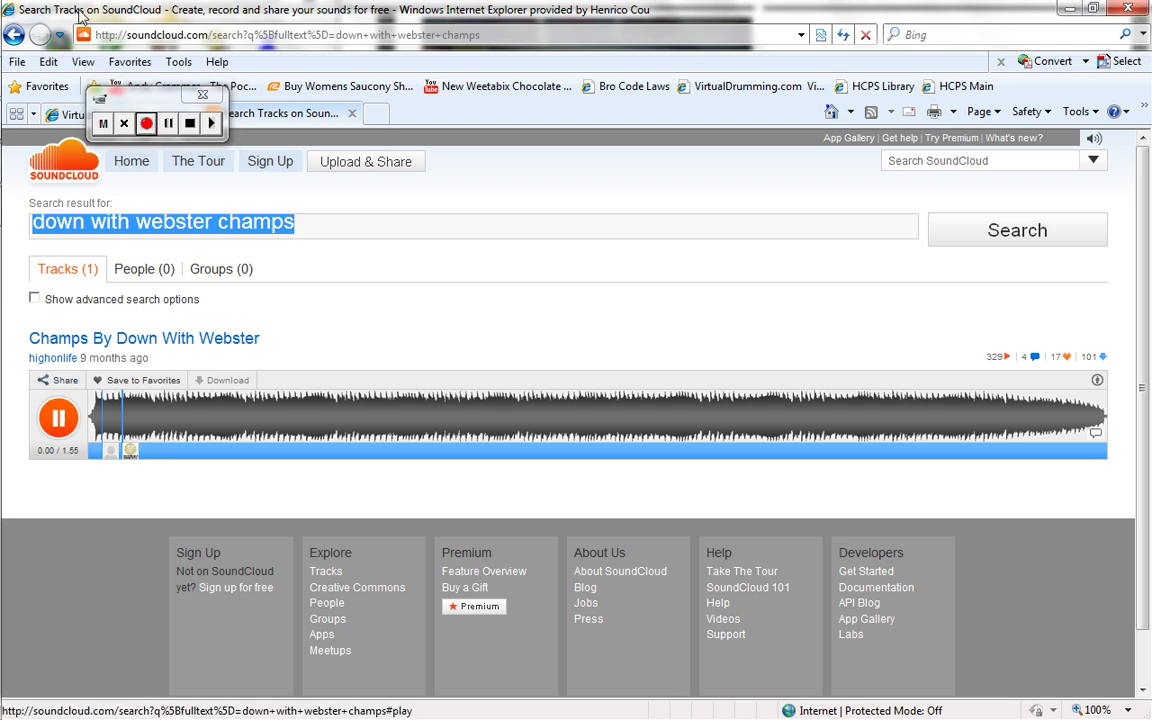
{"action": "left_click", "coordinate": [70, 113]}
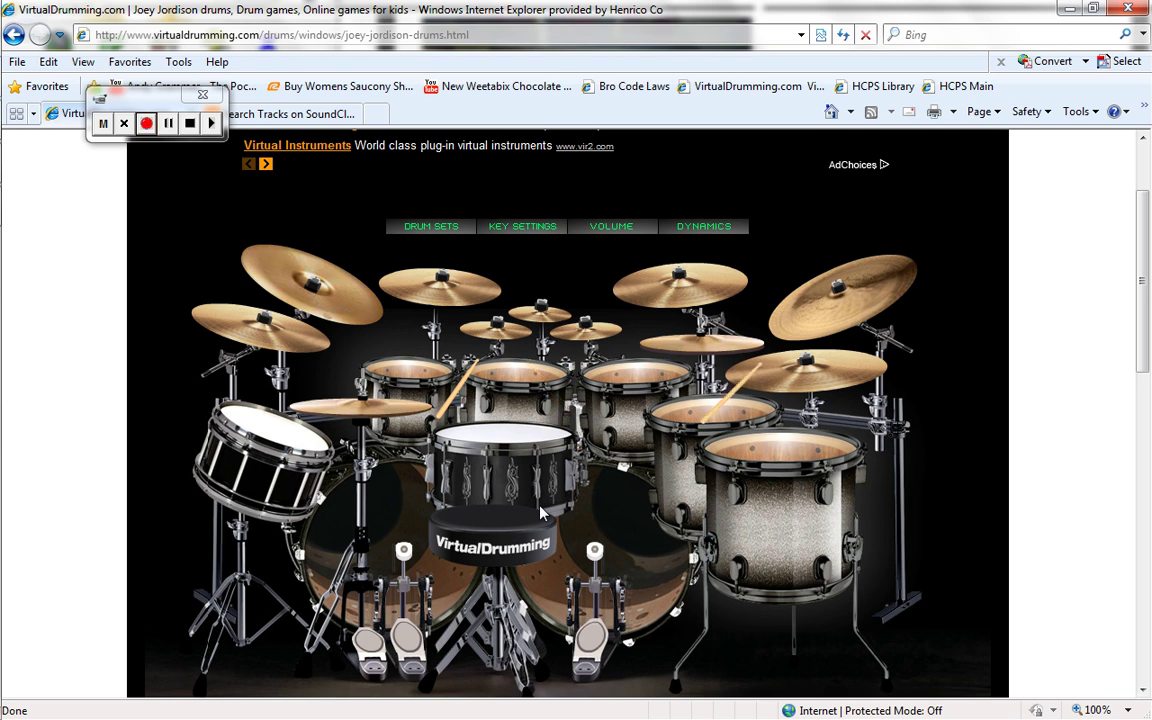
Play cymbal, tom, snare and bass drum hits on the J key with the track
{"action": "key", "text": "j"}
{"action": "key", "text": "j"}
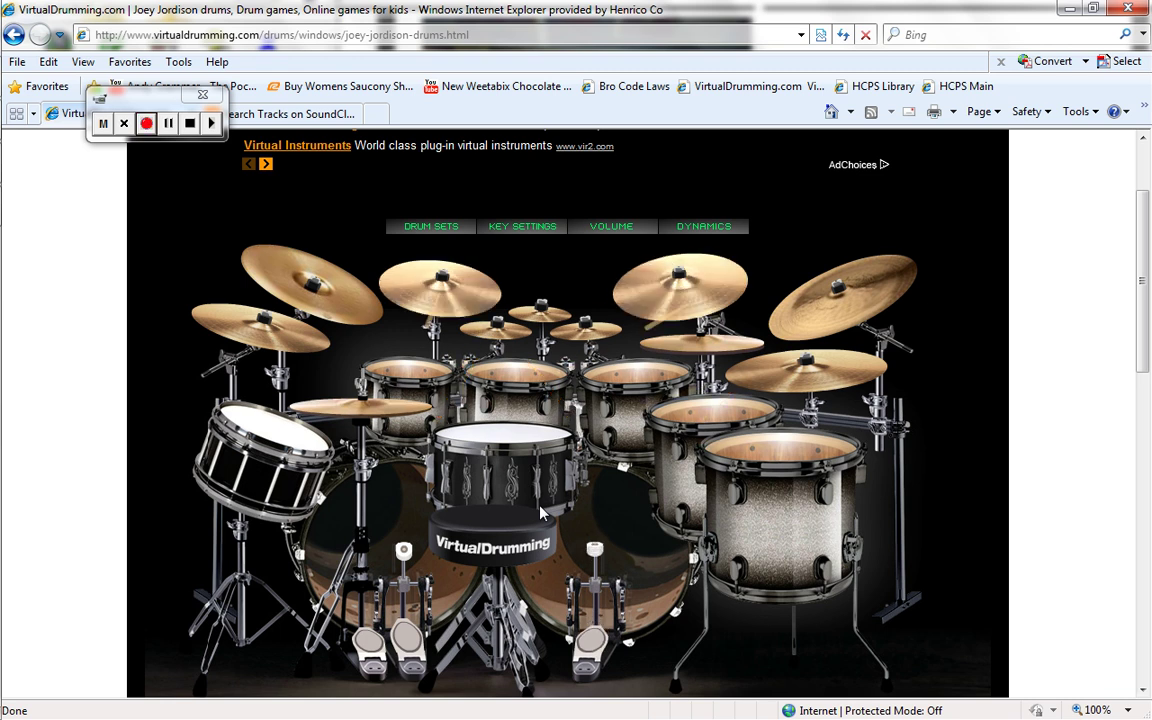
{"action": "key", "text": "j"}
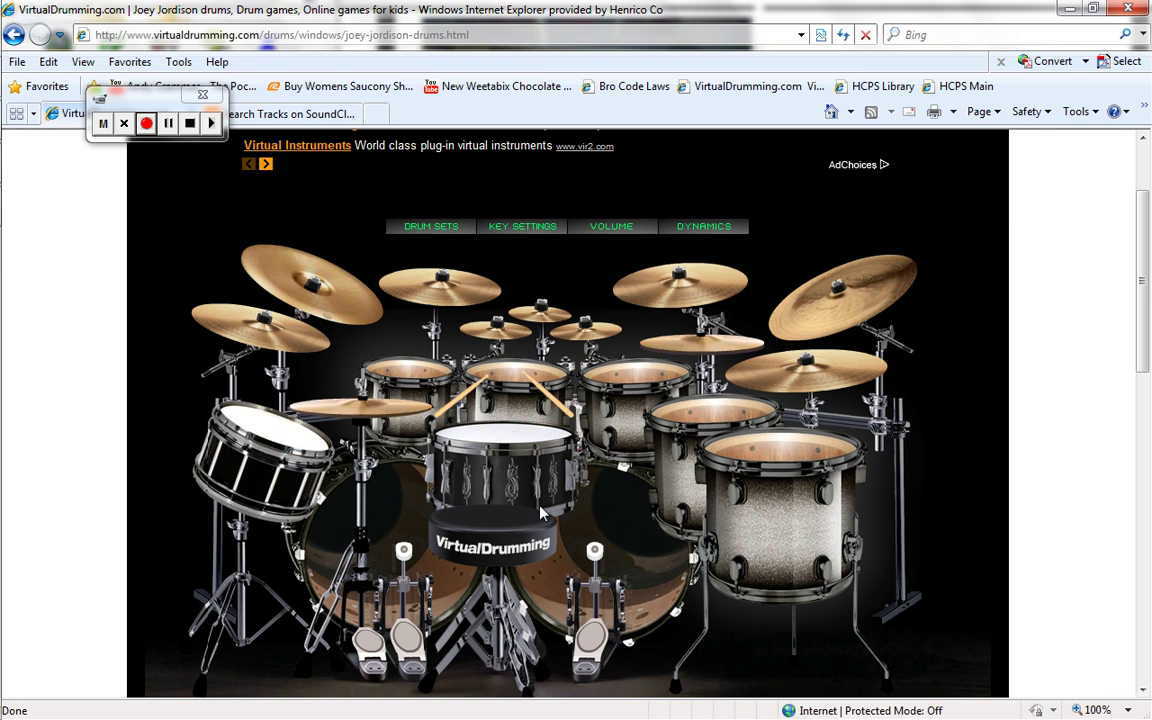
{"action": "key", "text": "j"}
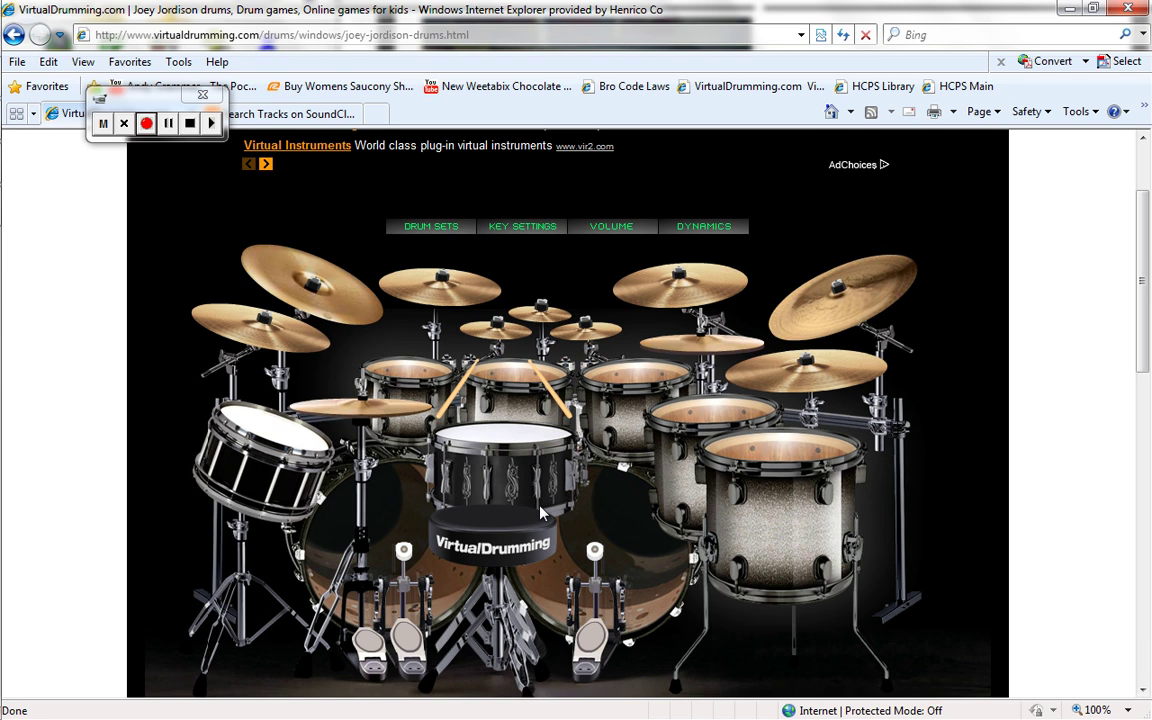
{"action": "key", "text": "j"}
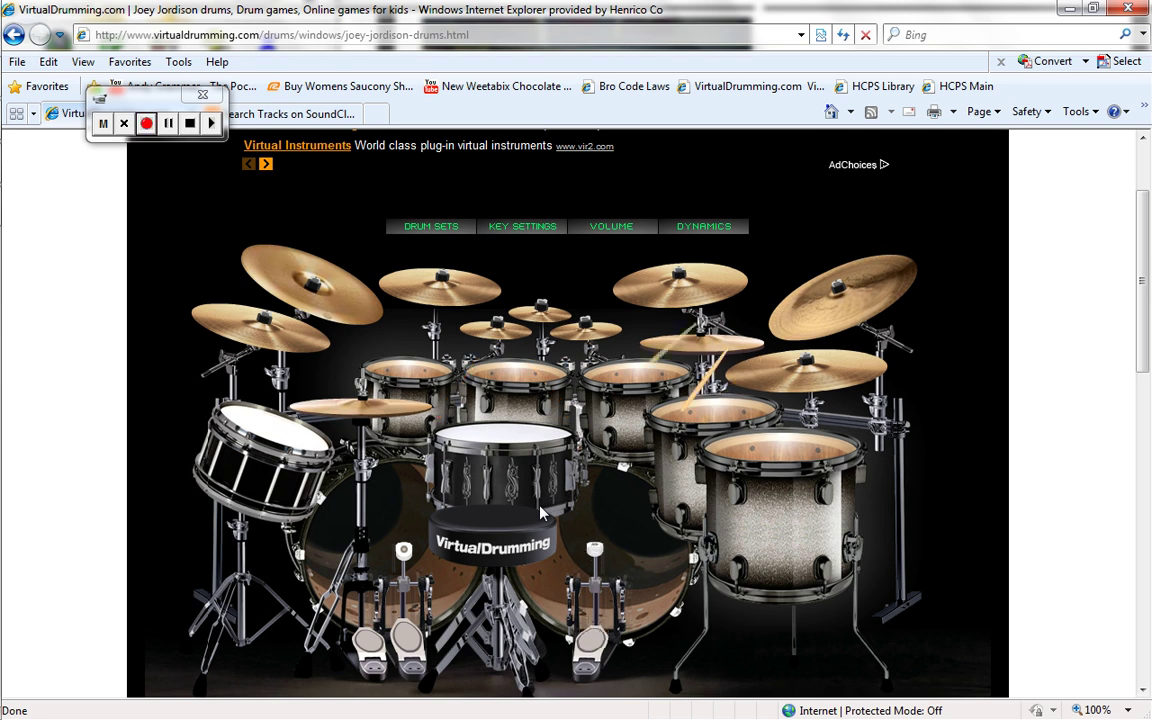
{"action": "key", "text": "j"}
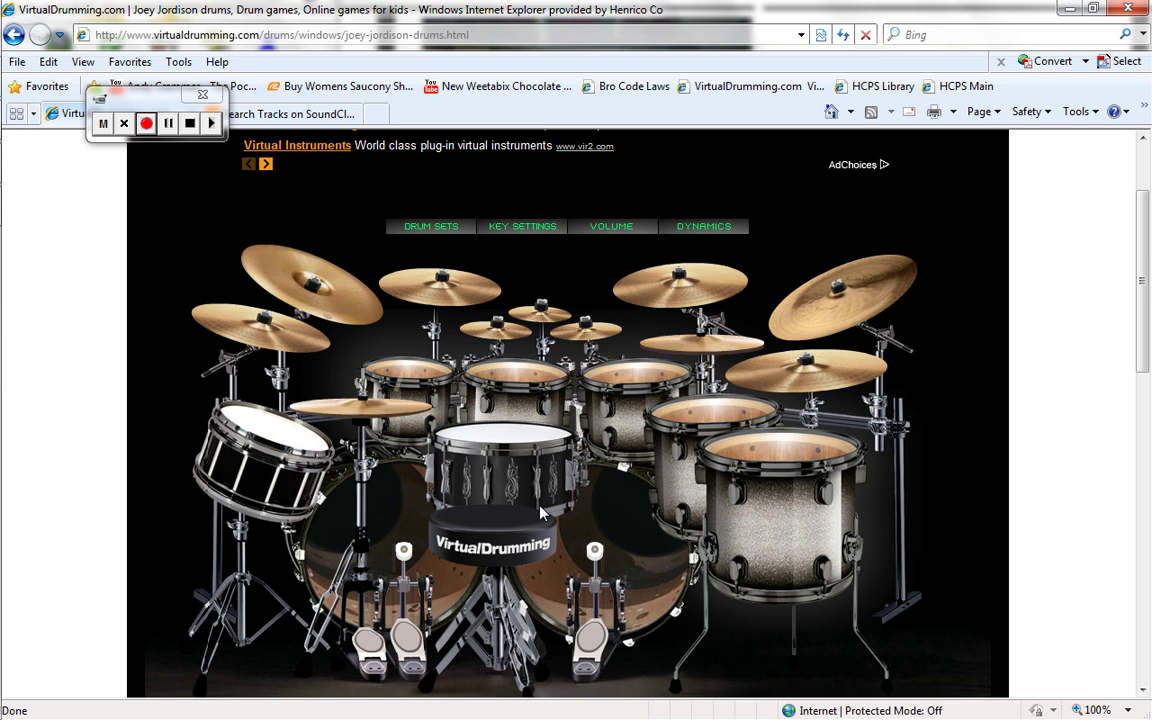
{"action": "key", "text": "j"}
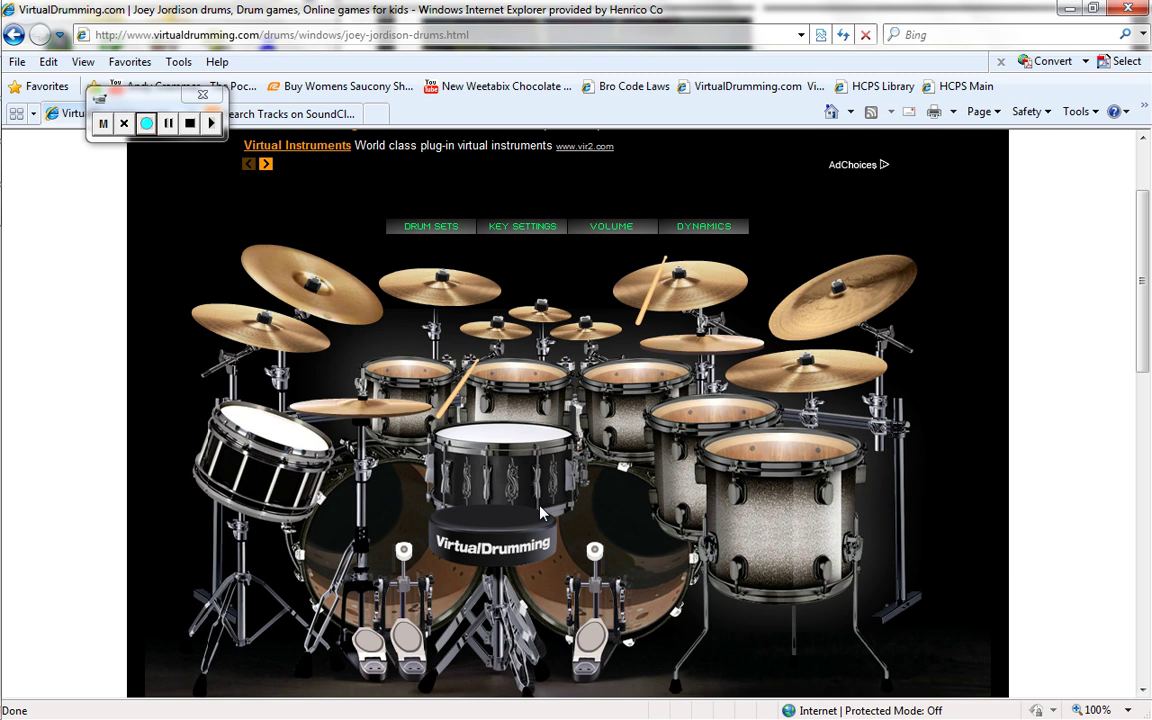
{"action": "key", "text": "j"}
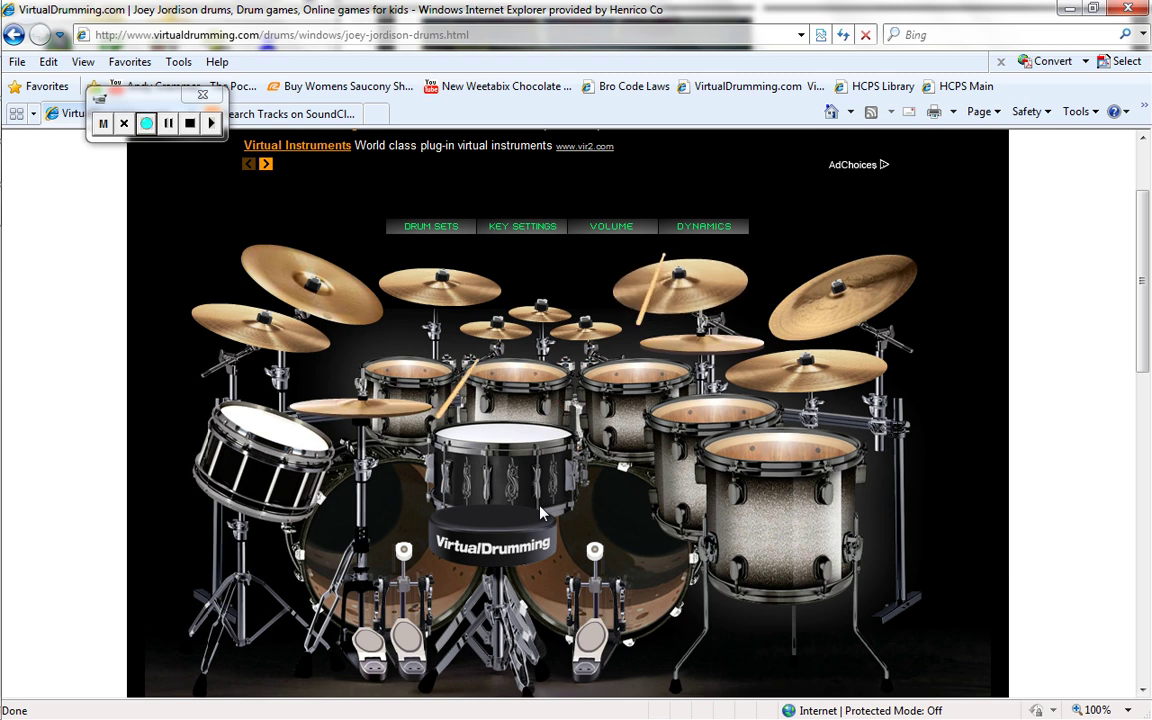
{"action": "key", "text": "j"}
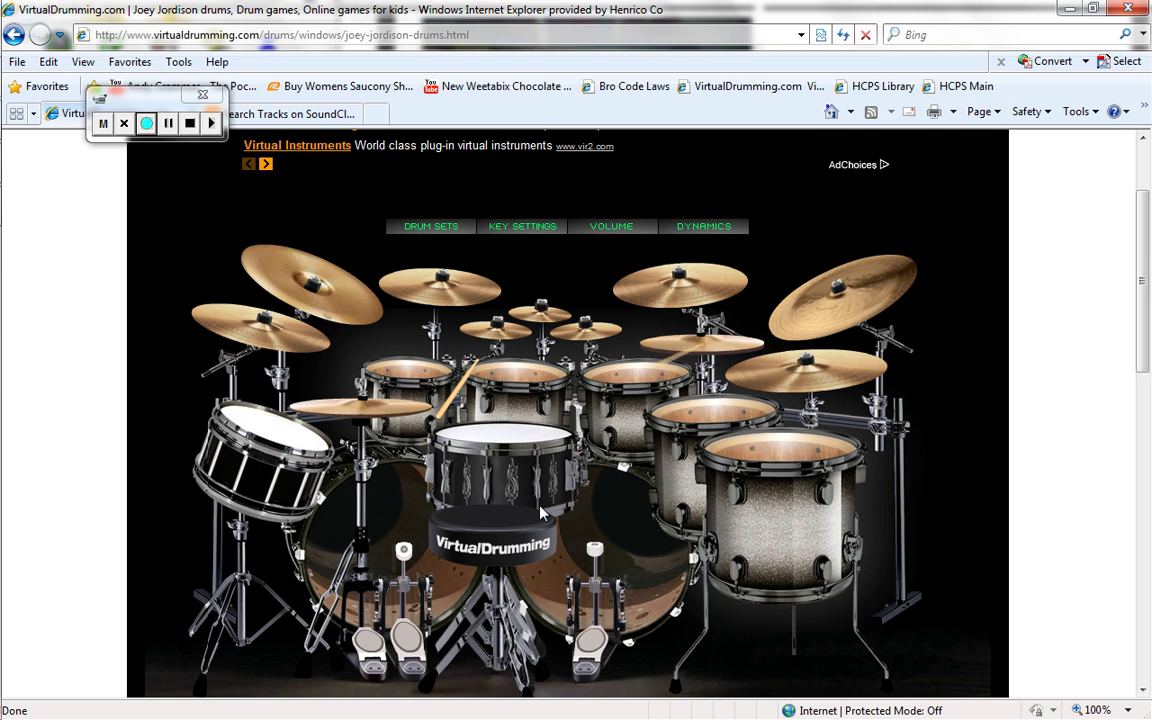
{"action": "key", "text": "j"}
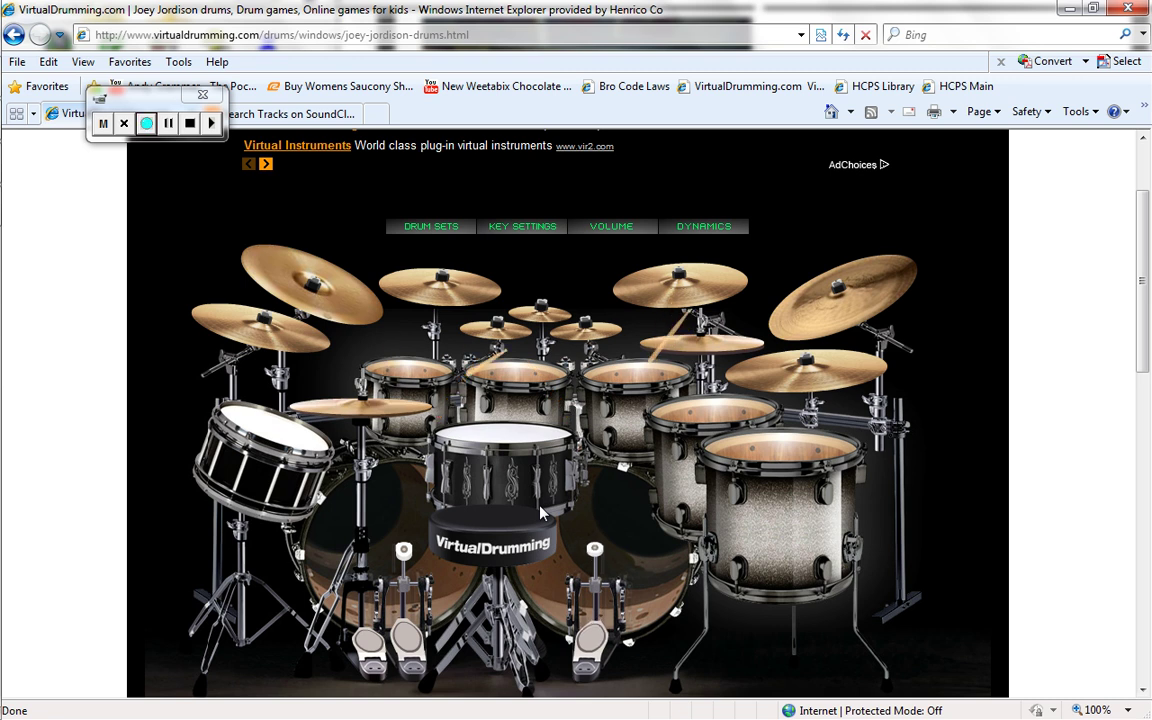
{"action": "key", "text": "j"}
{"action": "key", "text": "j"}
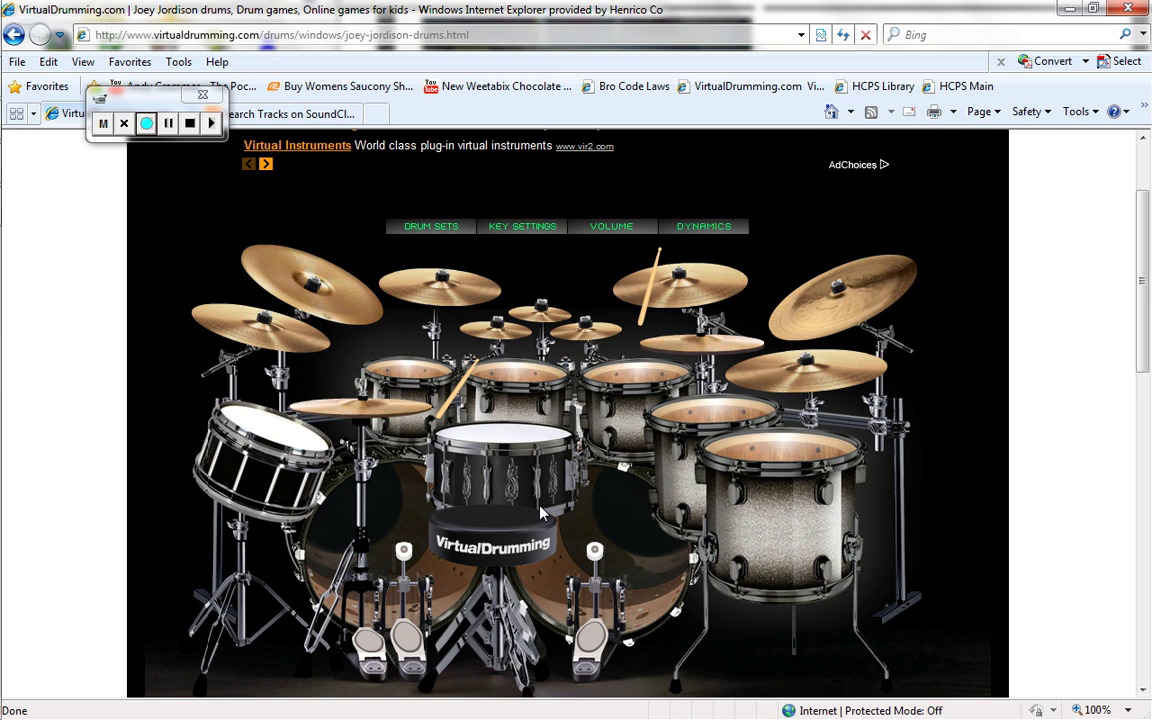
{"action": "key", "text": "j"}
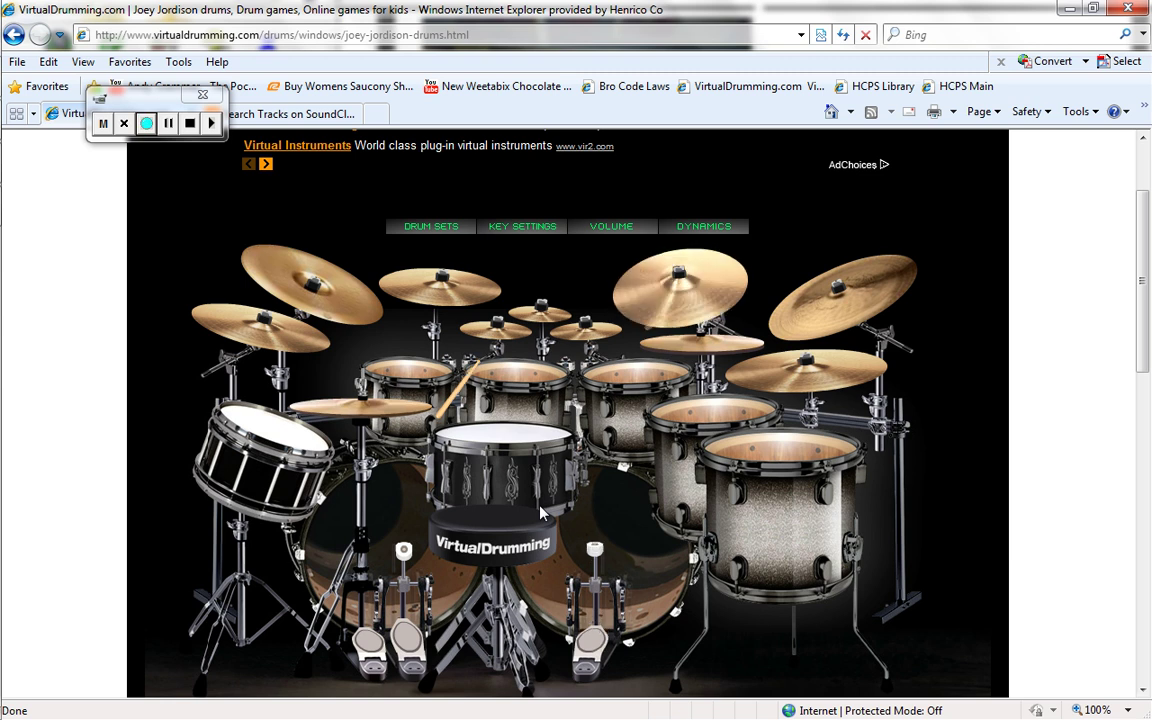
{"action": "key", "text": "j"}
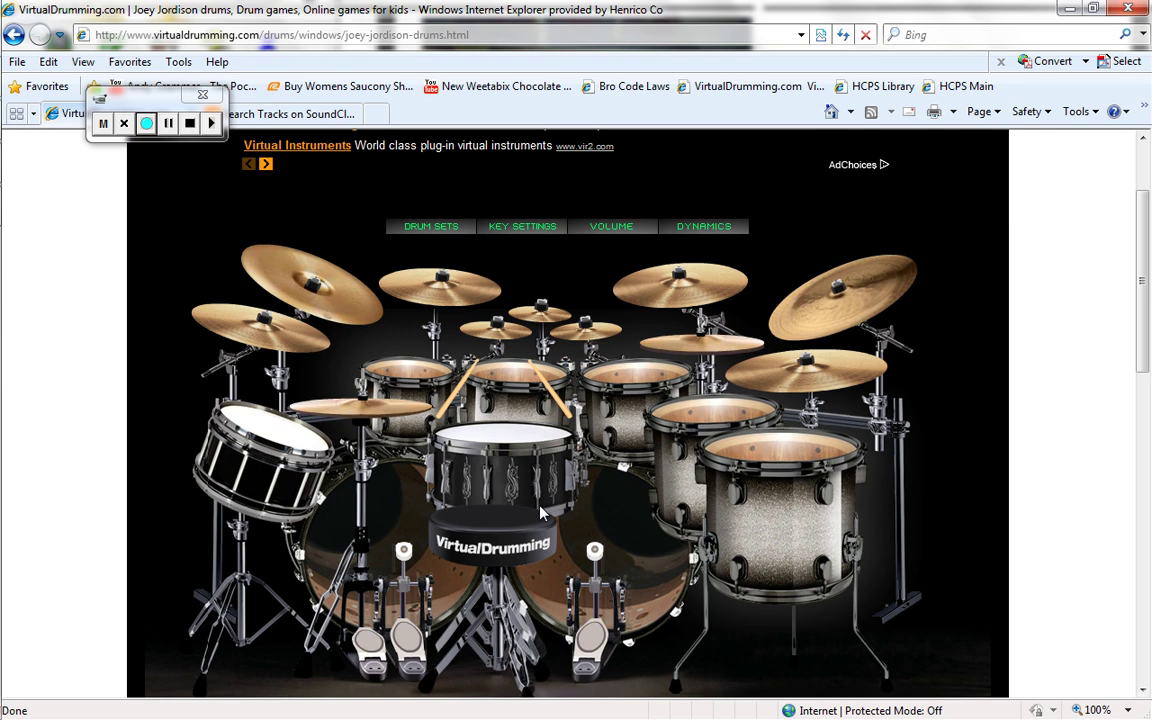
{"action": "key", "text": "j"}
{"action": "key", "text": "j"}
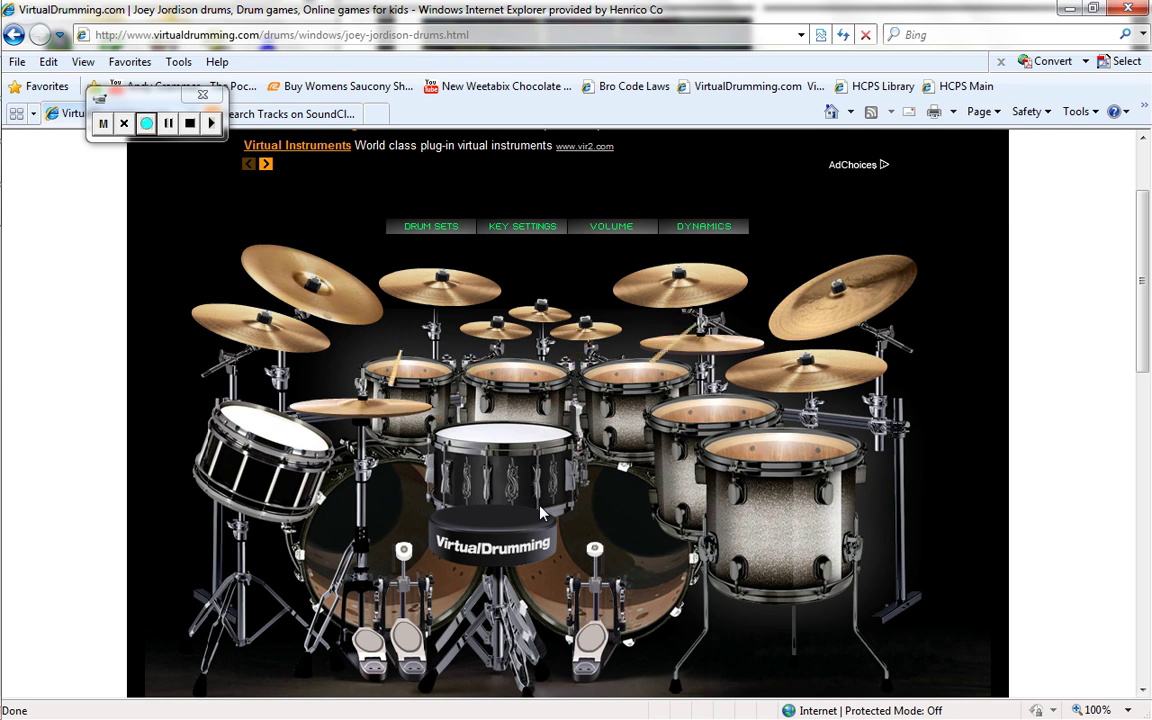
{"action": "key", "text": "j"}
{"action": "key", "text": "j"}
{"action": "key", "text": "j"}
{"action": "key", "text": "j"}
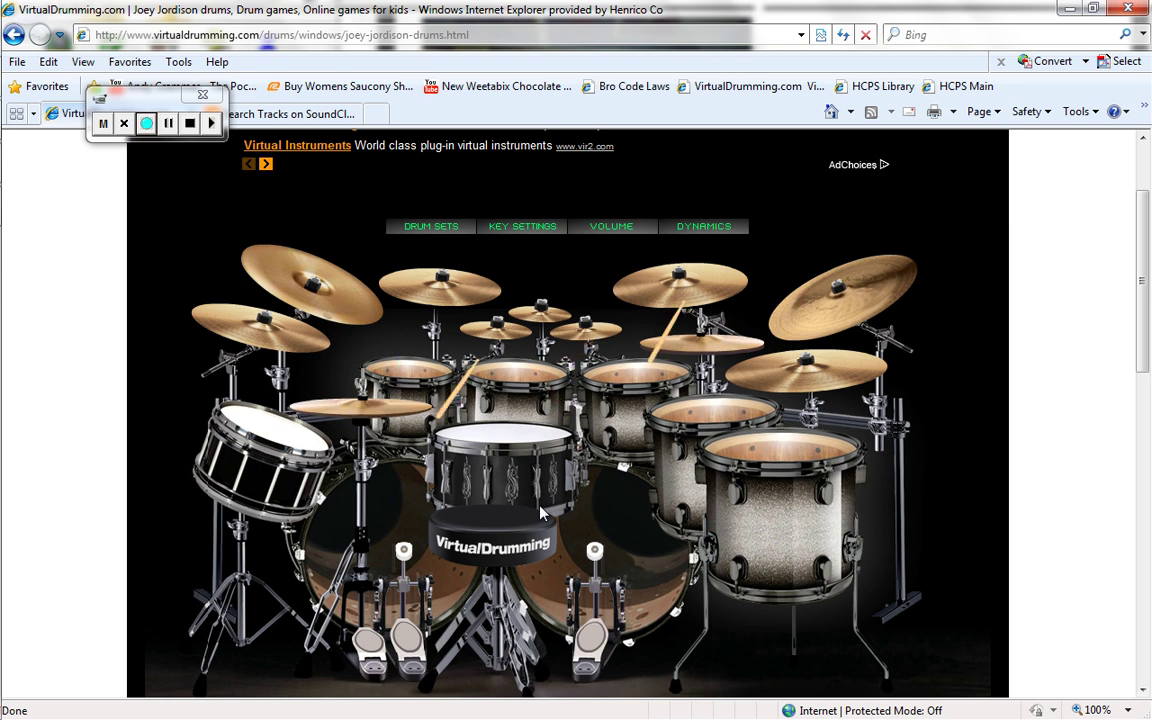
Drum a J-key fill across cymbals and toms, ending with crash and splash hits
{"action": "key", "text": "j"}
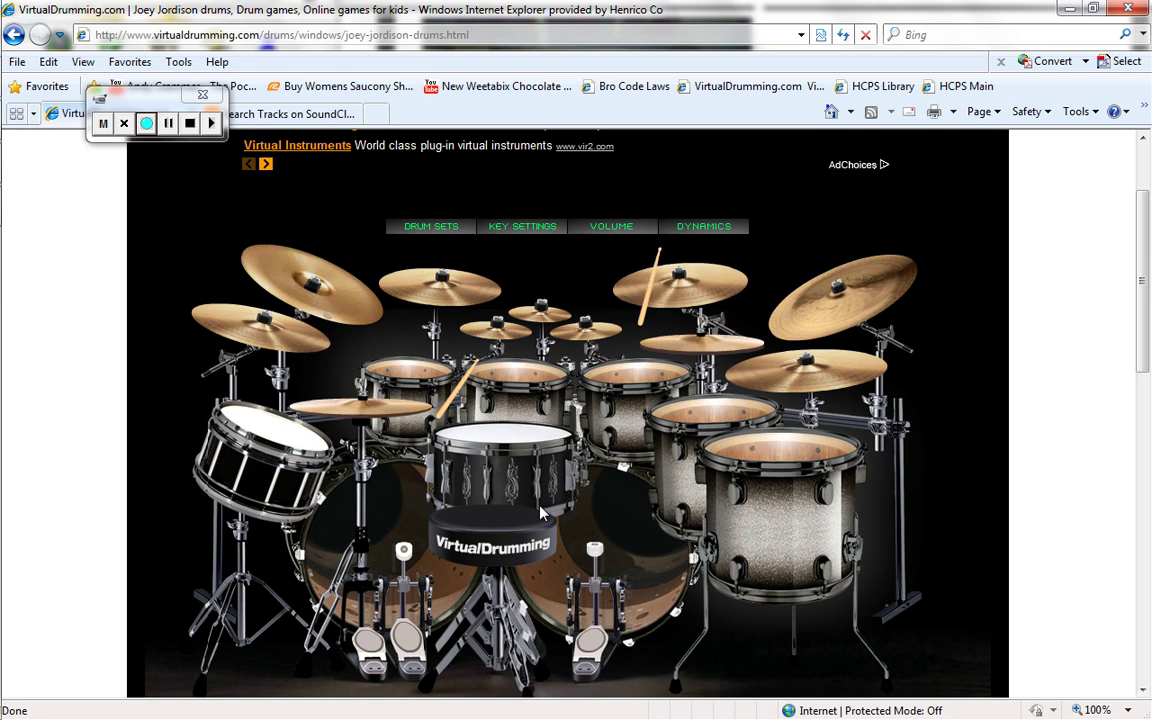
{"action": "key", "text": "j"}
{"action": "key", "text": "j"}
{"action": "key", "text": "j"}
{"action": "key", "text": "j"}
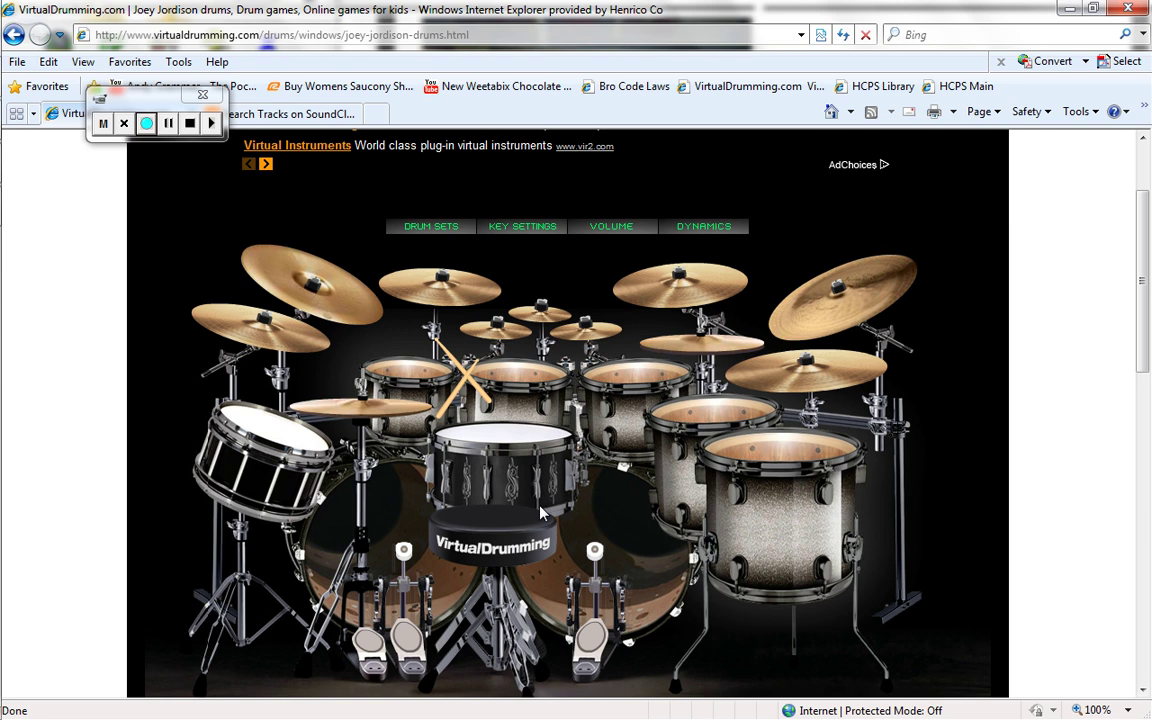
{"action": "key", "text": "j"}
{"action": "key", "text": "j"}
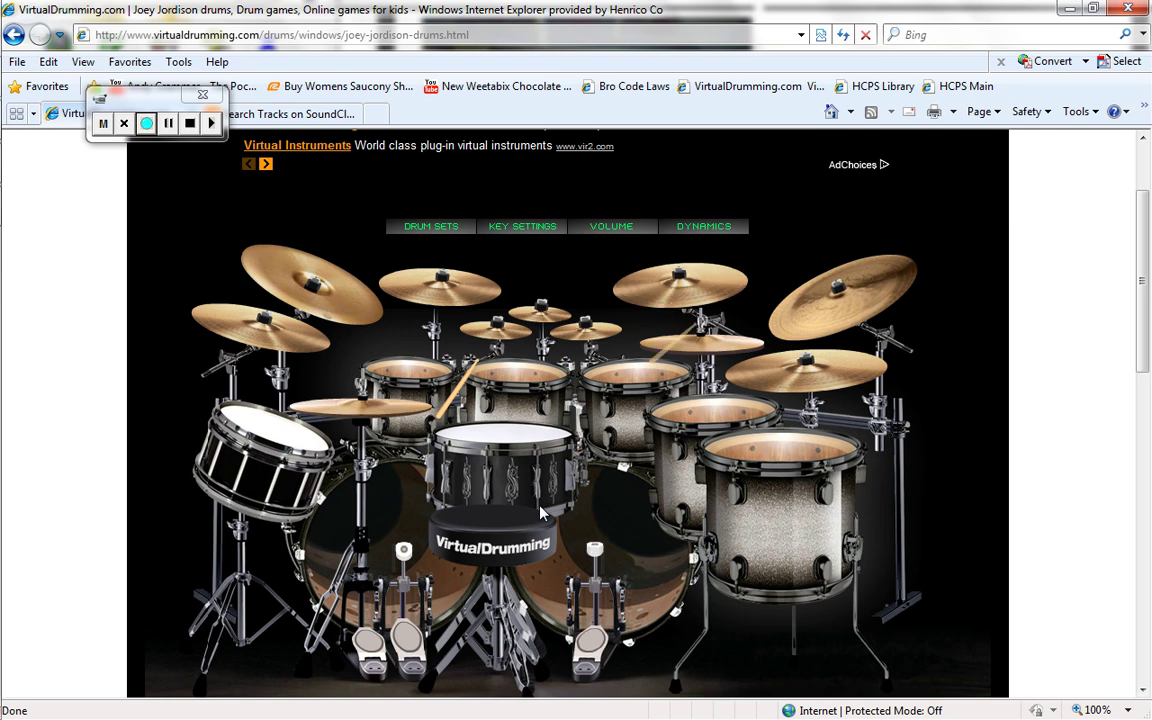
{"action": "key", "text": "j"}
{"action": "key", "text": "j"}
{"action": "key", "text": "j"}
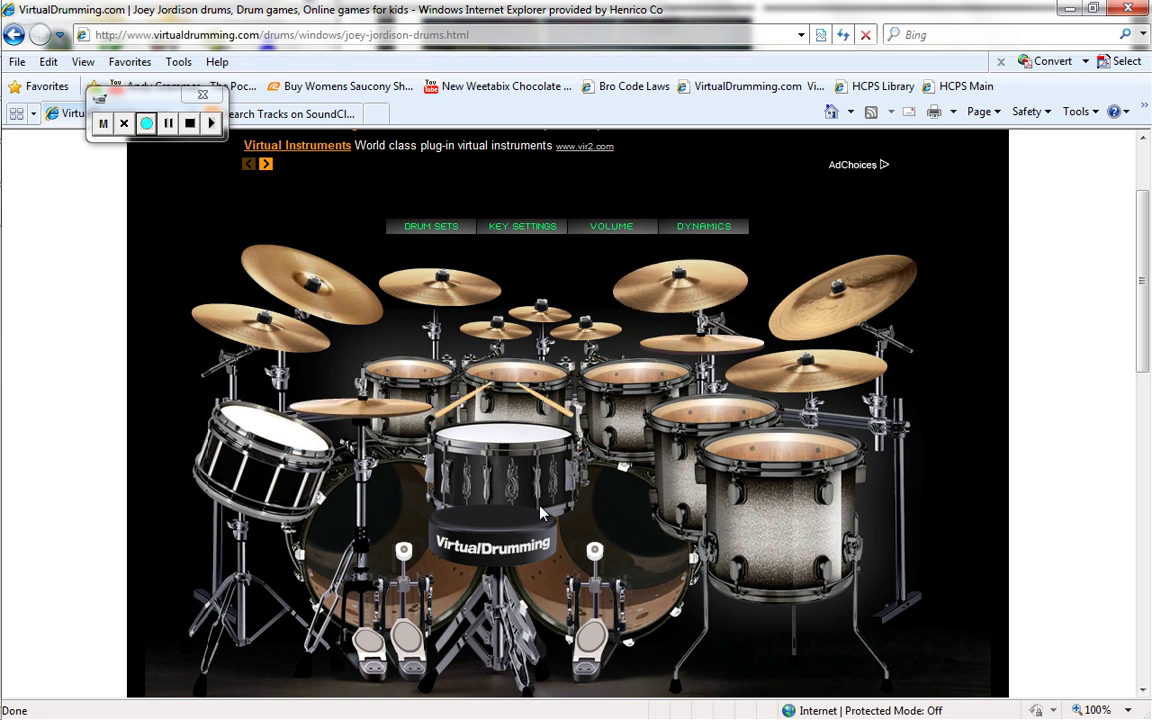
{"action": "key", "text": "j"}
{"action": "key", "text": "j"}
{"action": "key", "text": "j"}
{"action": "key", "text": "j"}
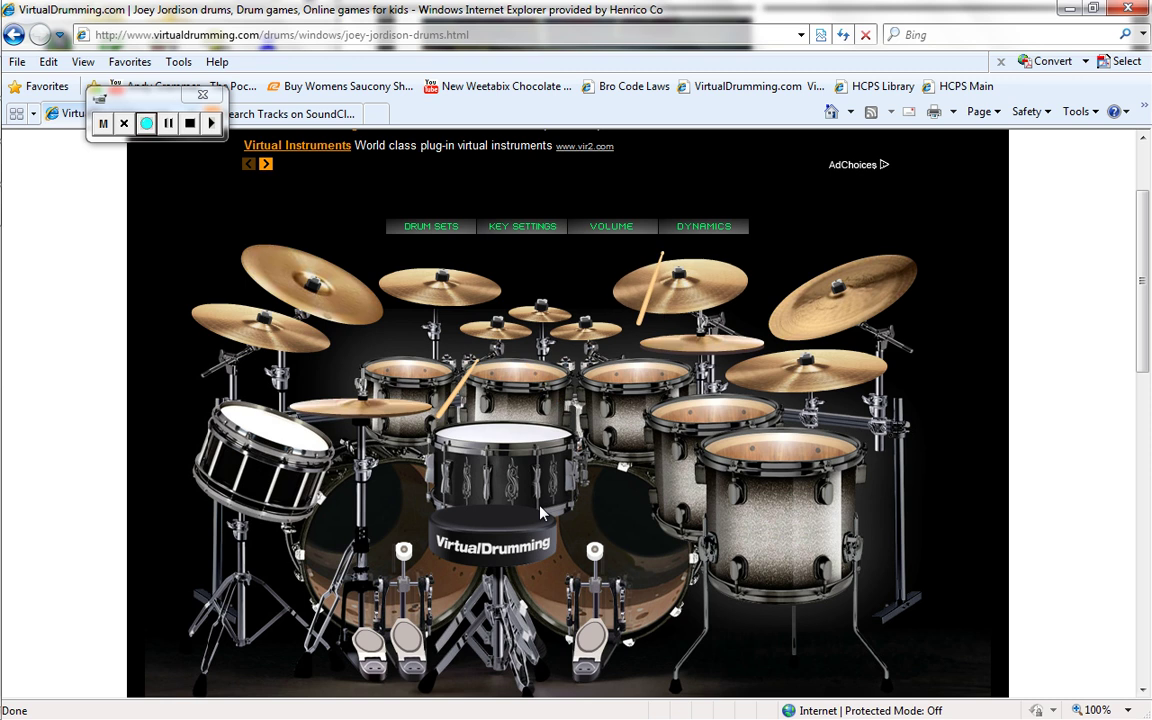
{"action": "key", "text": "j"}
{"action": "key", "text": "j"}
{"action": "key", "text": "j"}
{"action": "key", "text": "j"}
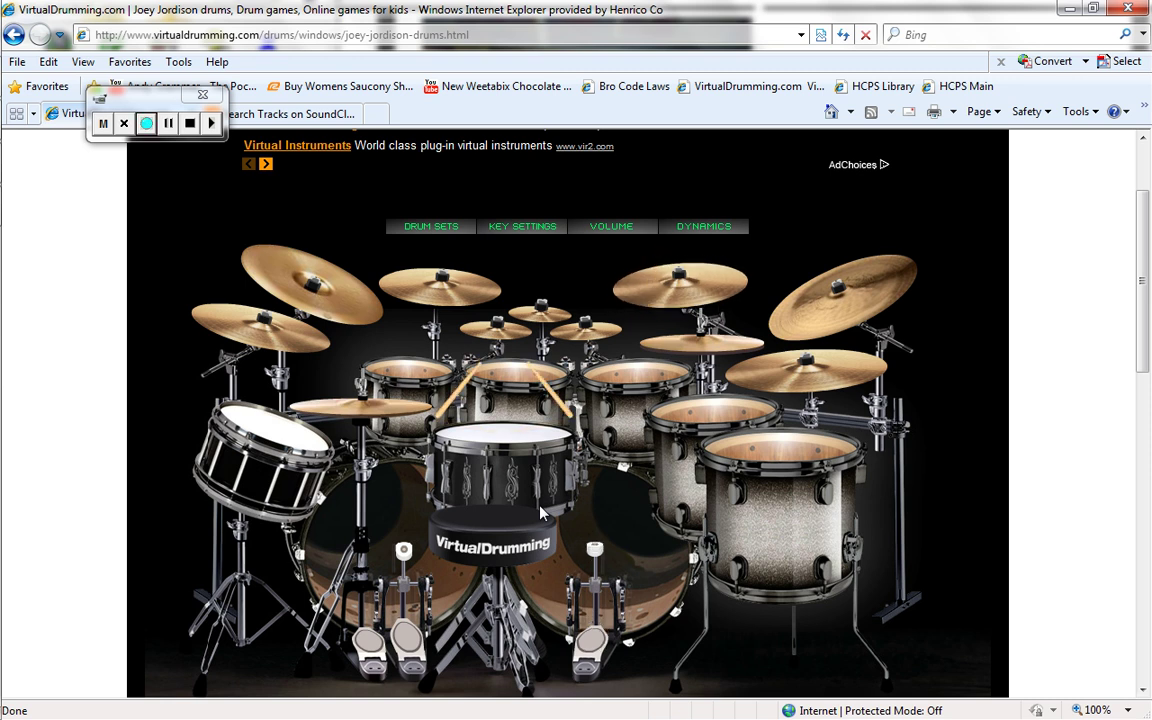
{"action": "key", "text": "j"}
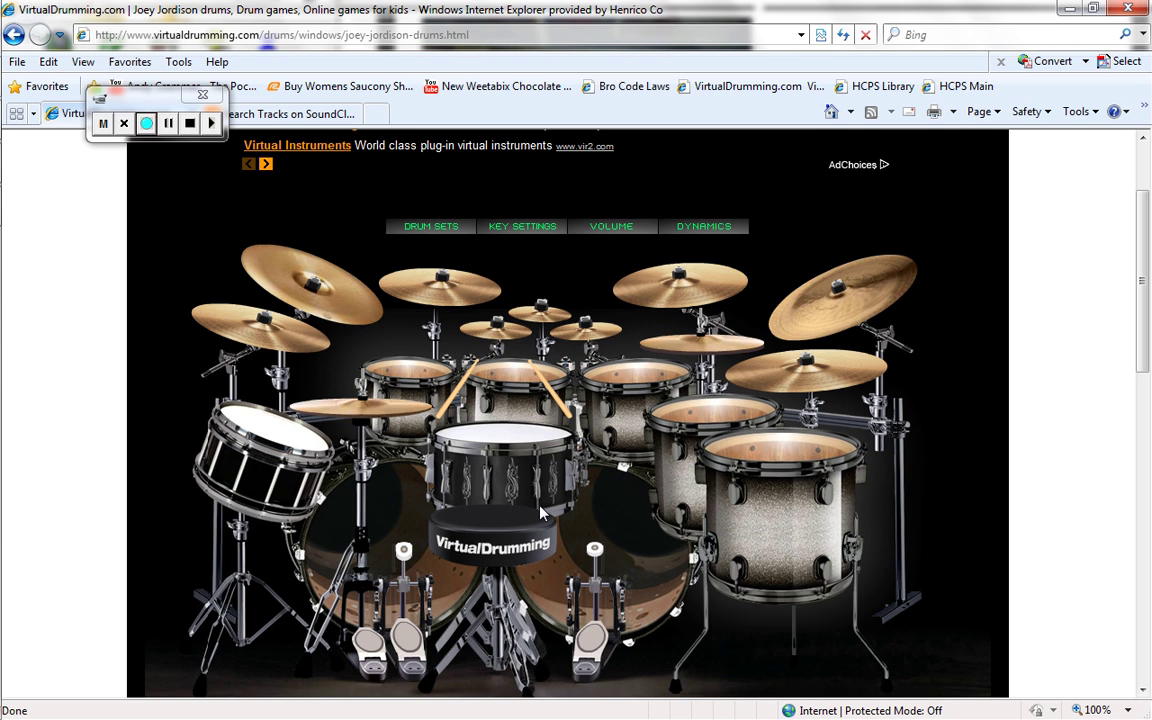
{"action": "key", "text": "j"}
{"action": "key", "text": "j"}
{"action": "key", "text": "j"}
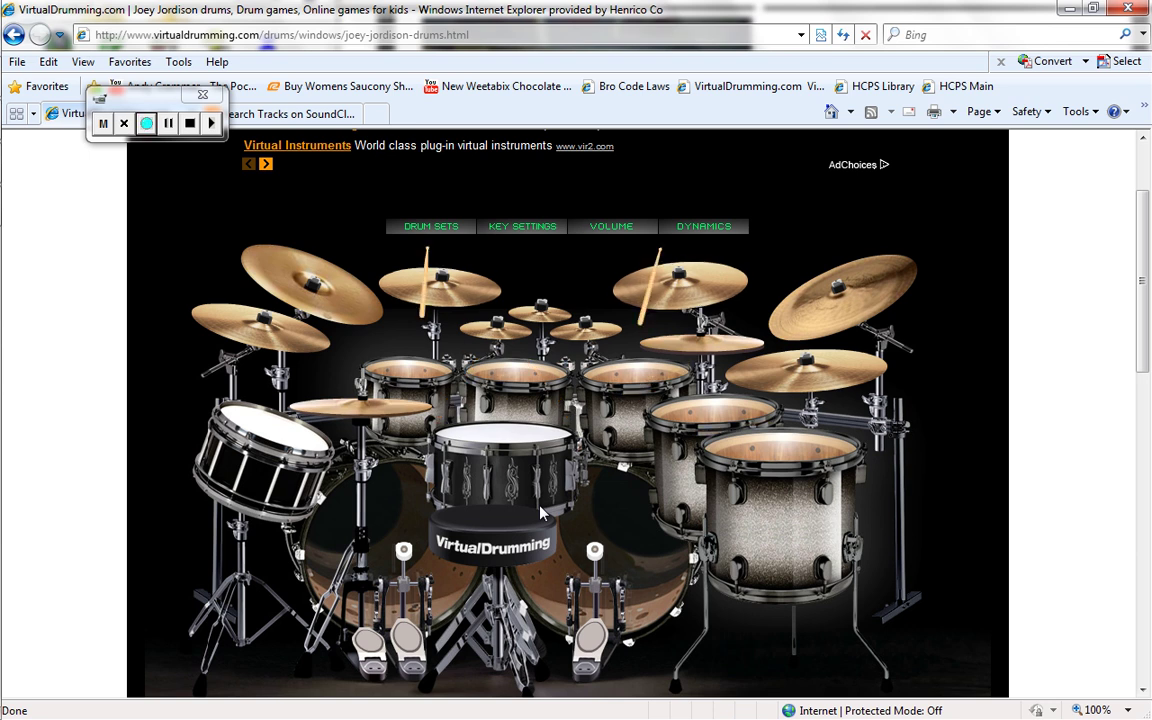
{"action": "key", "text": "j"}
{"action": "key", "text": "j"}
{"action": "key", "text": "j"}
{"action": "key", "text": "j"}
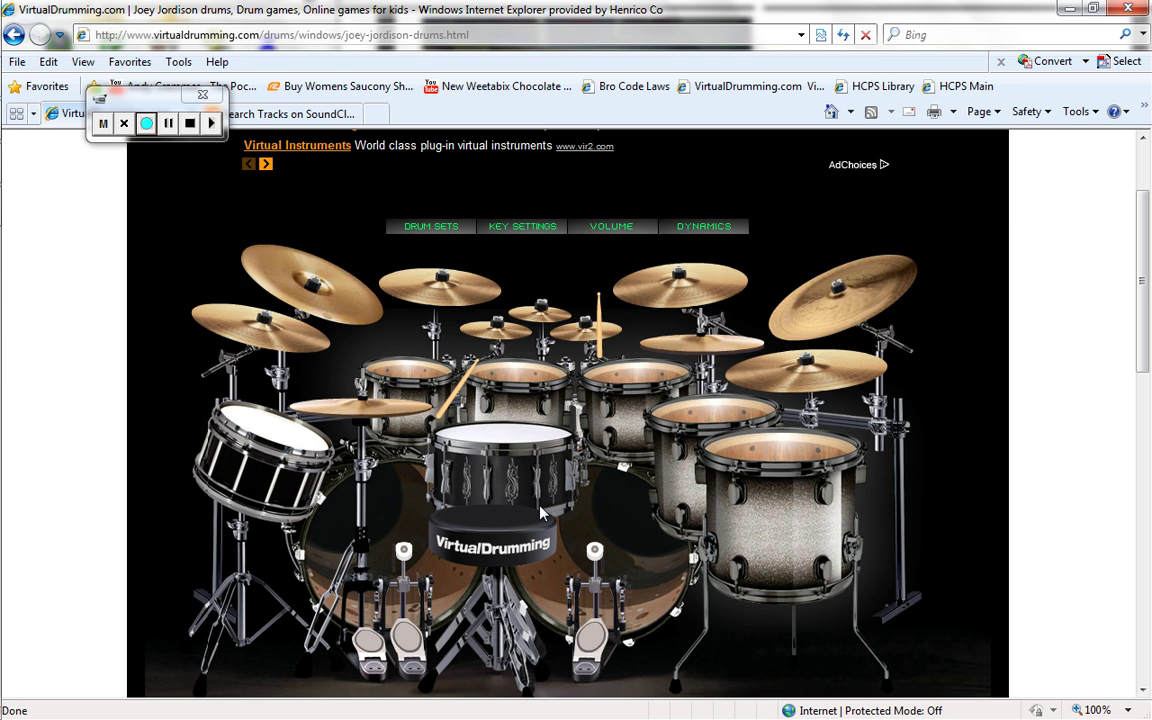
{"action": "key", "text": "j"}
{"action": "key", "text": "j"}
{"action": "key", "text": "j"}
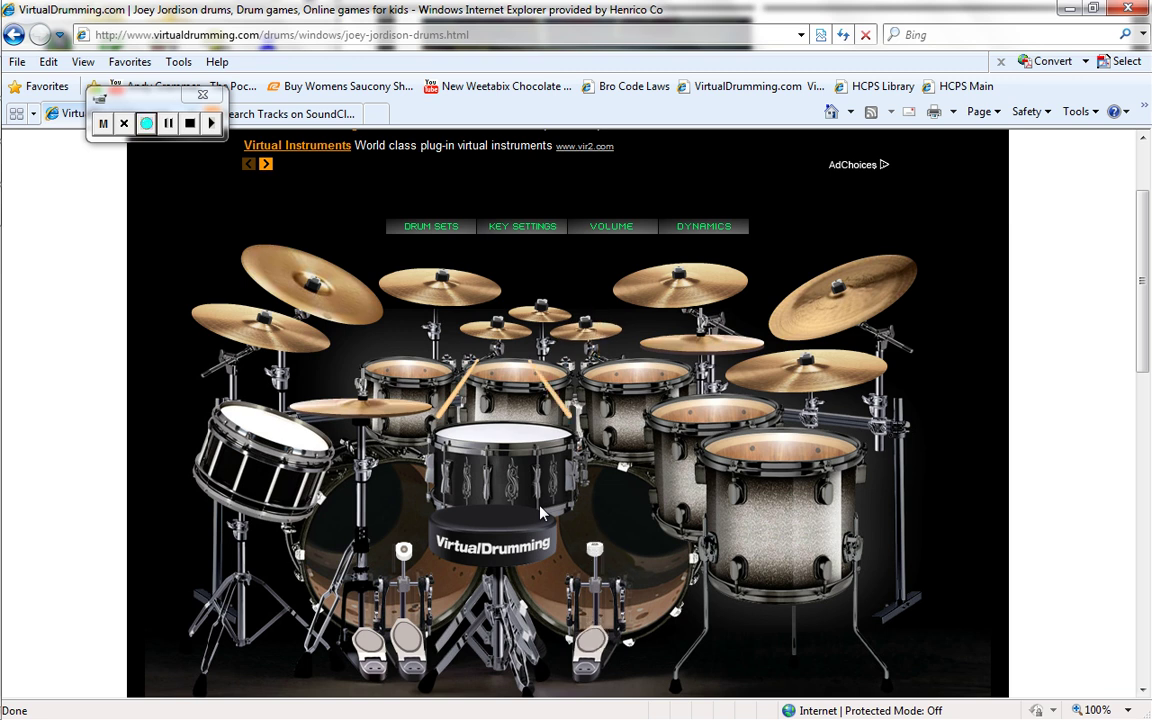
Mix bass kicks and tom hits on Space, G, J and B with cymbal crashes
{"action": "key", "text": "space"}
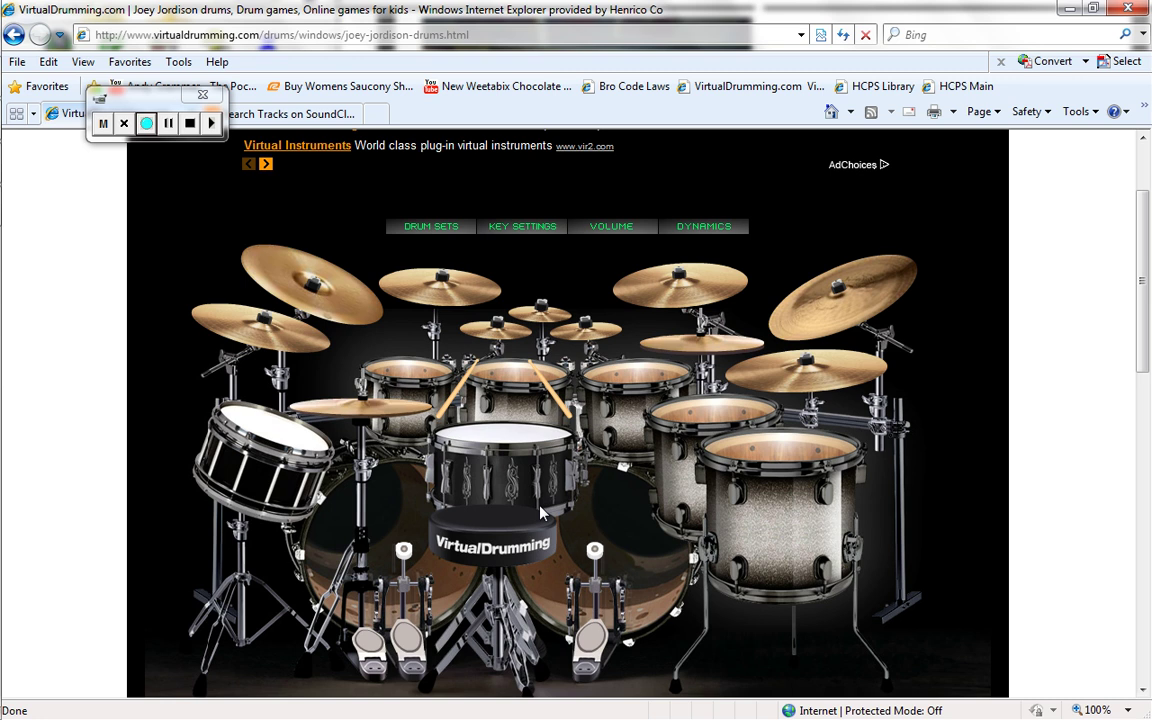
{"action": "key", "text": "g"}
{"action": "key", "text": "j"}
{"action": "key", "text": "j"}
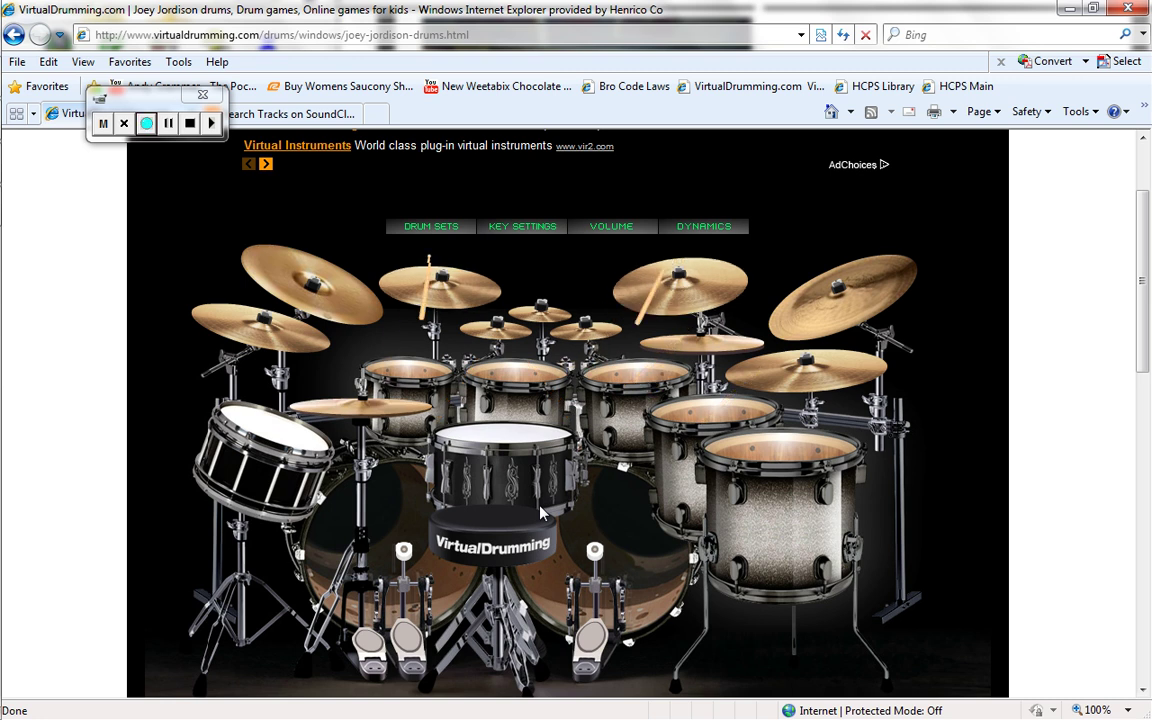
{"action": "key", "text": "j"}
{"action": "key", "text": "g"}
{"action": "key", "text": "j"}
{"action": "key", "text": "j"}
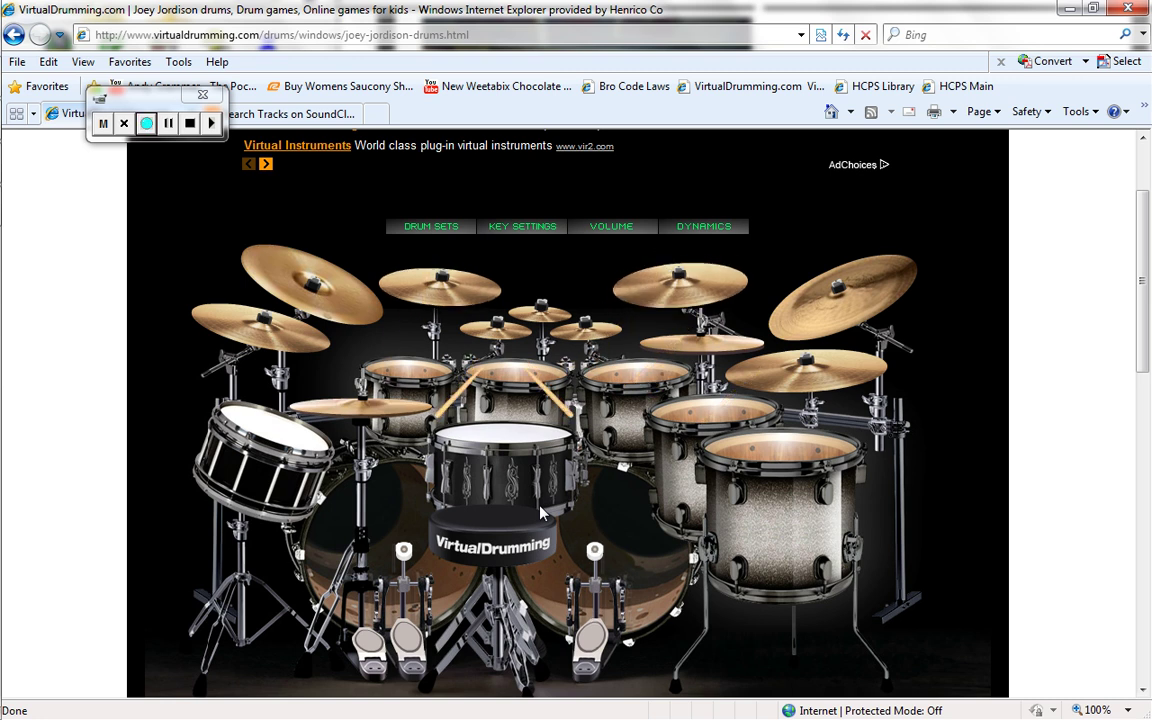
{"action": "key", "text": "j"}
{"action": "key", "text": "j"}
{"action": "key", "text": "j"}
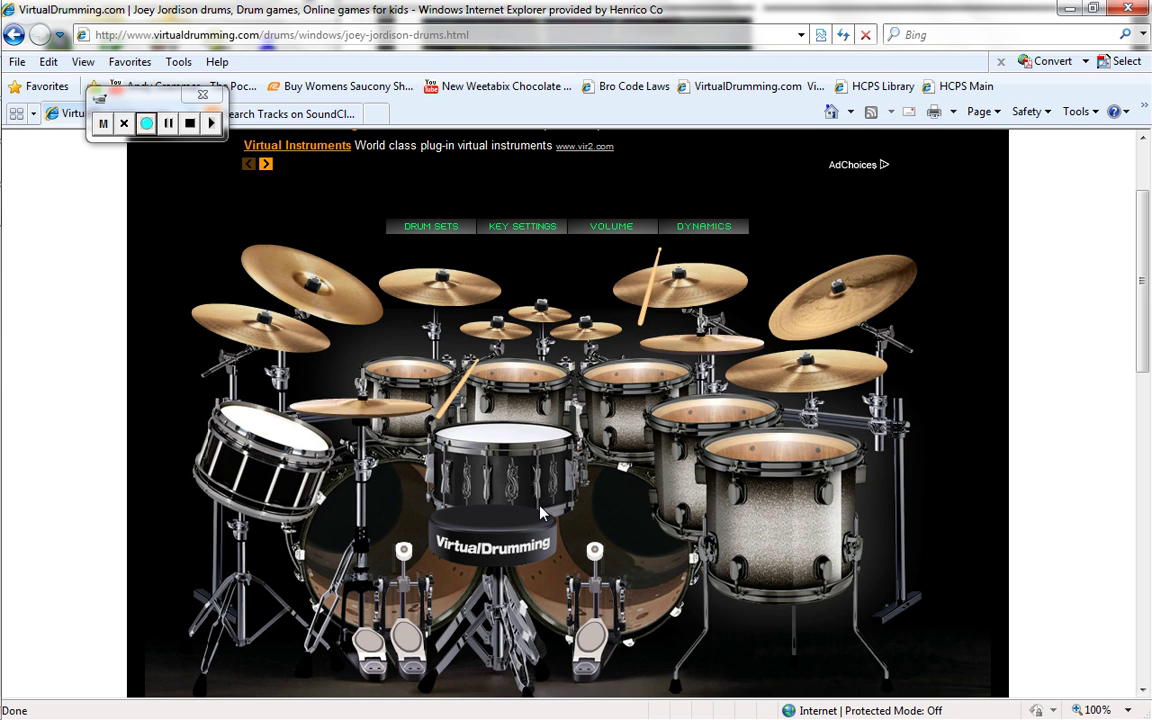
{"action": "key", "text": "j"}
{"action": "key", "text": "g"}
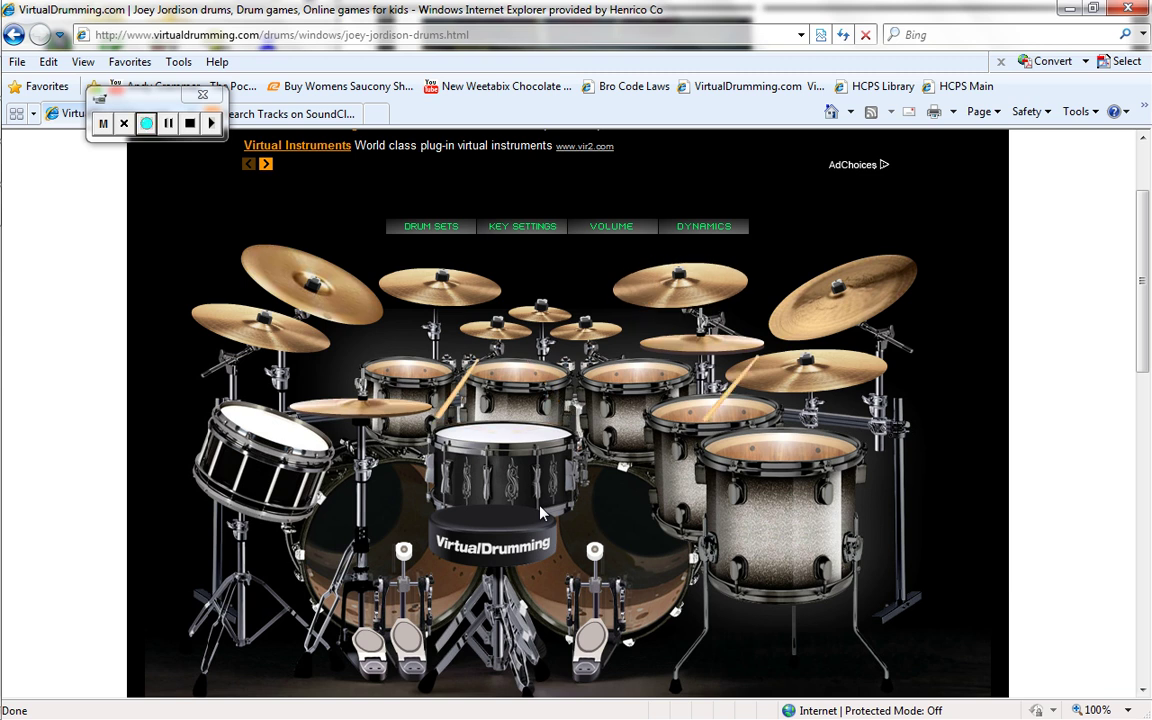
{"action": "key", "text": "j"}
{"action": "key", "text": "j"}
{"action": "key", "text": "b"}
{"action": "key", "text": "j"}
{"action": "key", "text": "b"}
{"action": "key", "text": "j"}
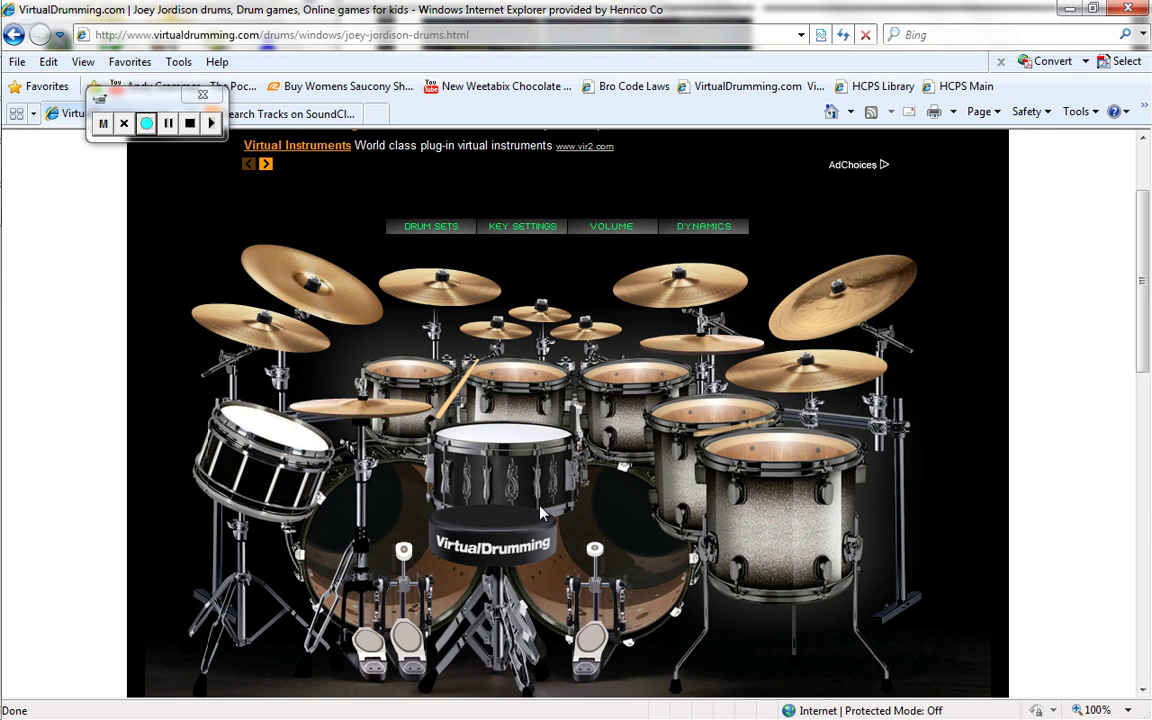
{"action": "key", "text": "j"}
Play hi-hat, crash and tom hits on the B, G, H, Y and U keys
{"action": "key", "text": "b"}
{"action": "key", "text": "j"}
{"action": "key", "text": "g"}
{"action": "key", "text": "h"}
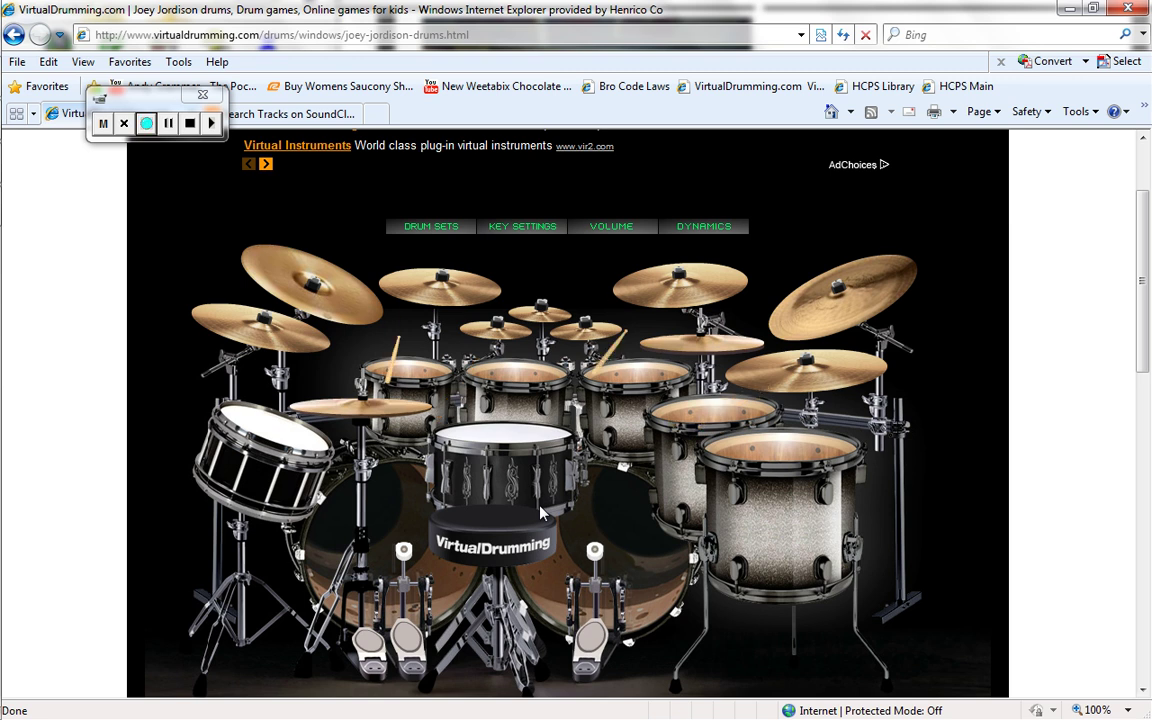
{"action": "key", "text": "y"}
{"action": "key", "text": "u"}
{"action": "key", "text": "y"}
{"action": "key", "text": "u"}
{"action": "key", "text": "u"}
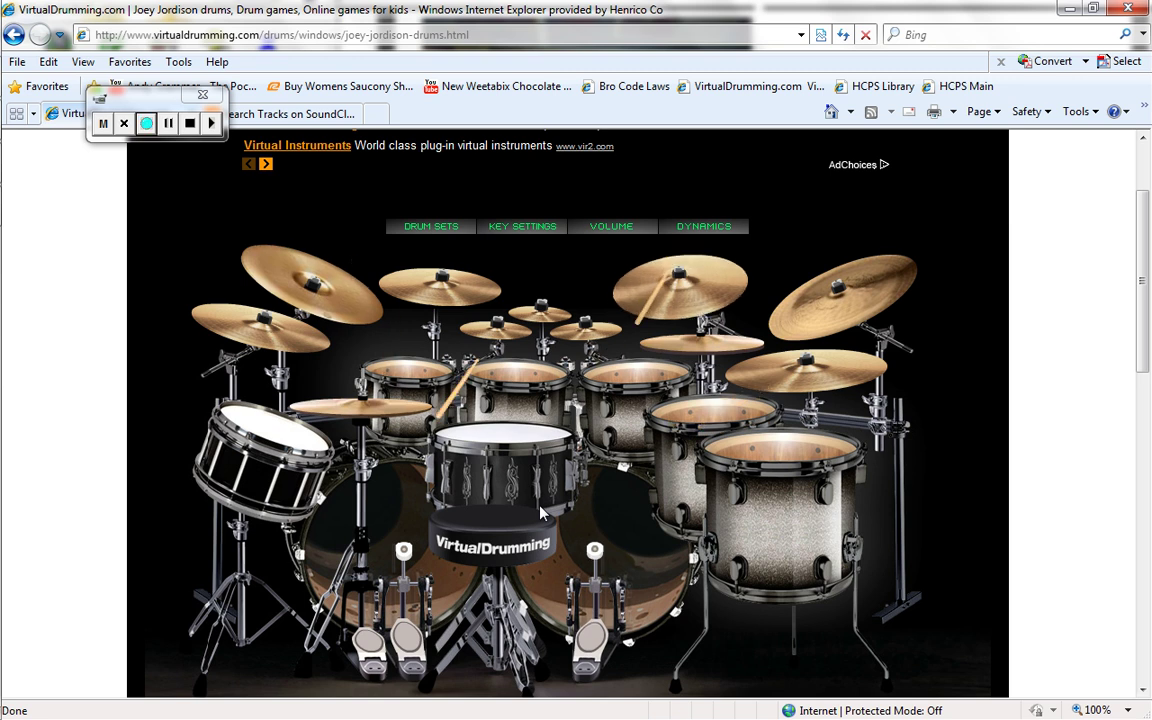
{"action": "key", "text": "u"}
{"action": "key", "text": "u"}
{"action": "key", "text": "u"}
{"action": "key", "text": "u"}
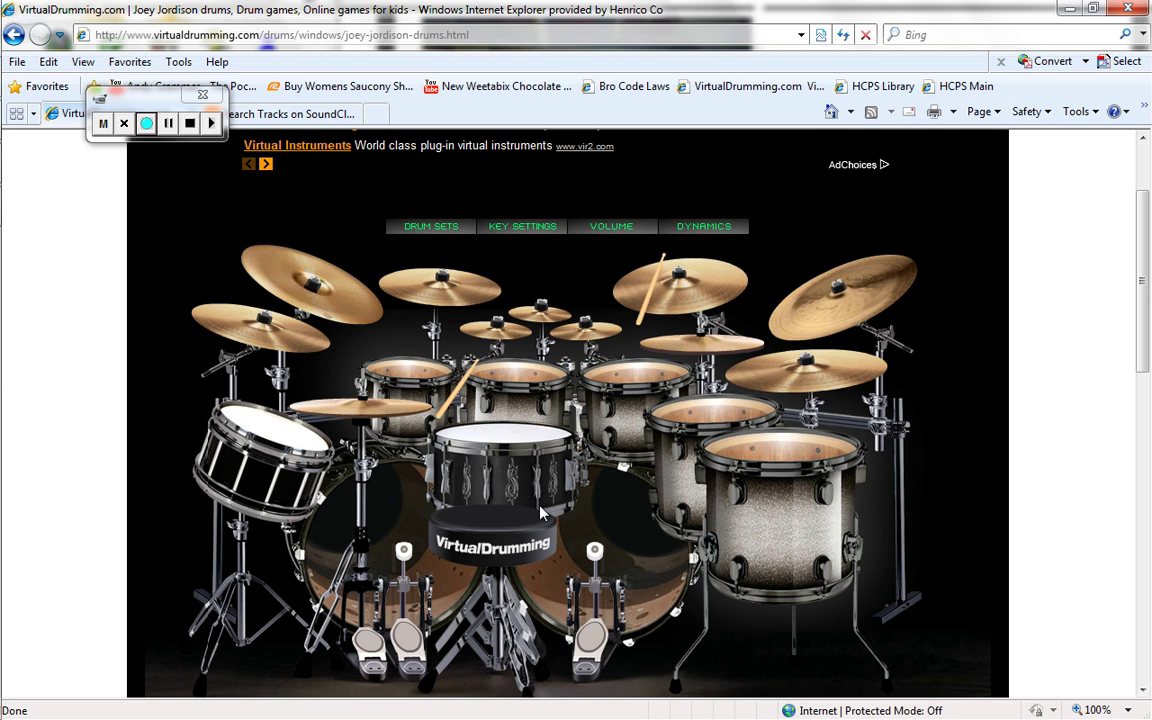
{"action": "key", "text": "u"}
{"action": "key", "text": "b"}
{"action": "key", "text": "u"}
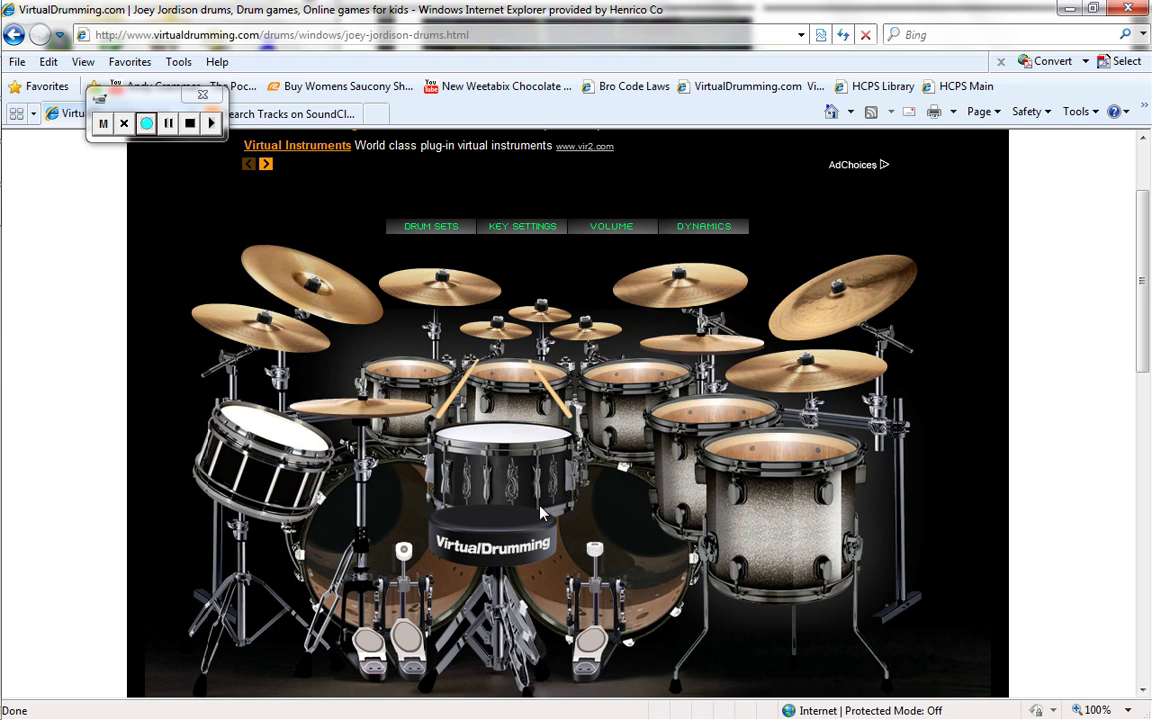
{"action": "key", "text": "u"}
{"action": "key", "text": "b"}
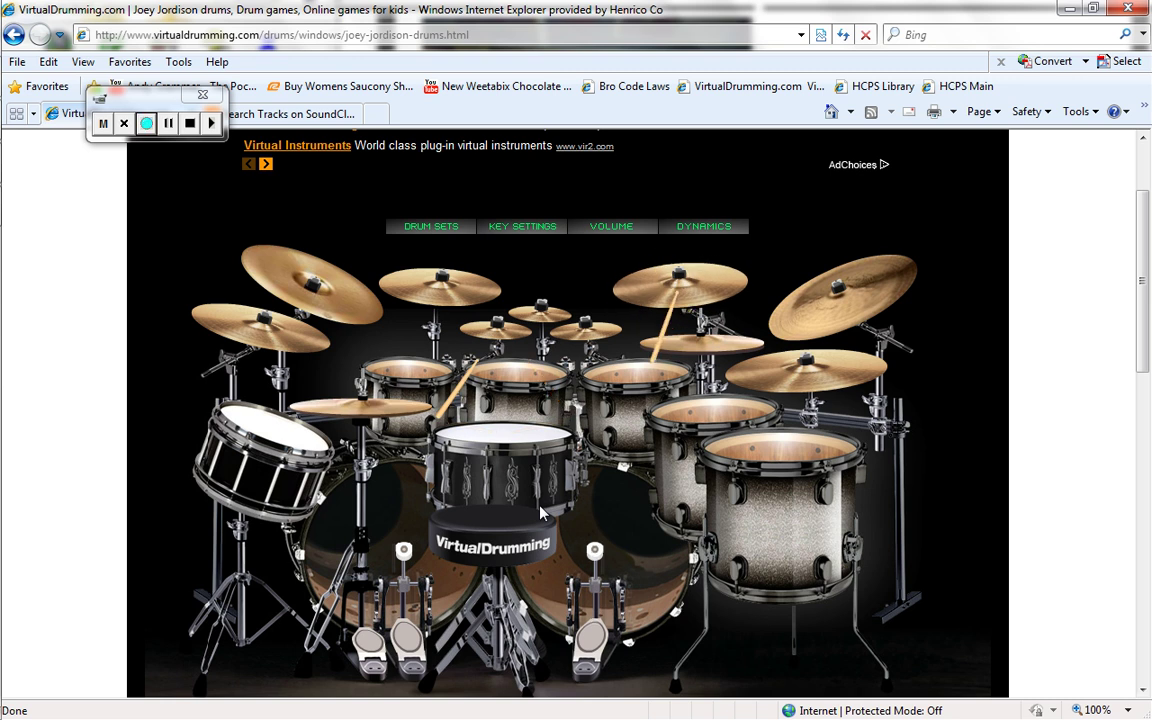
{"action": "key", "text": "b"}
{"action": "key", "text": "g"}
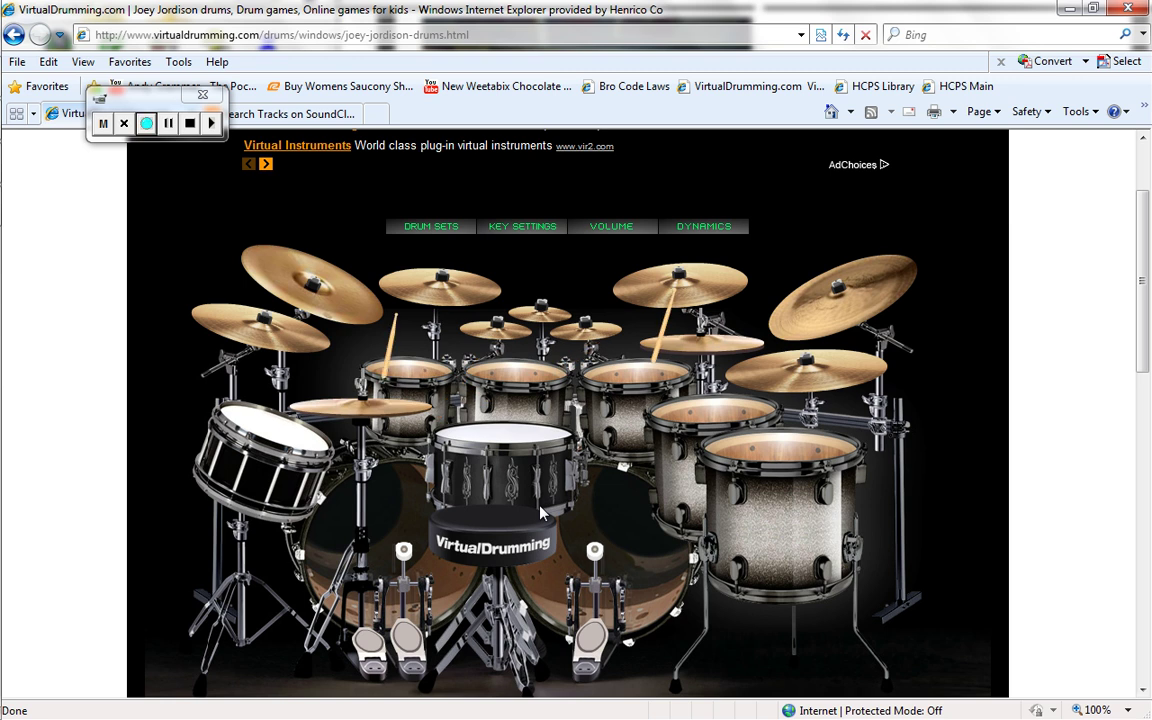
{"action": "key", "text": "u"}
Play a fill of crash, snare, left-cymbal and tom hits on the B, U, Y and T keys
{"action": "key", "text": "b"}
{"action": "key", "text": "u"}
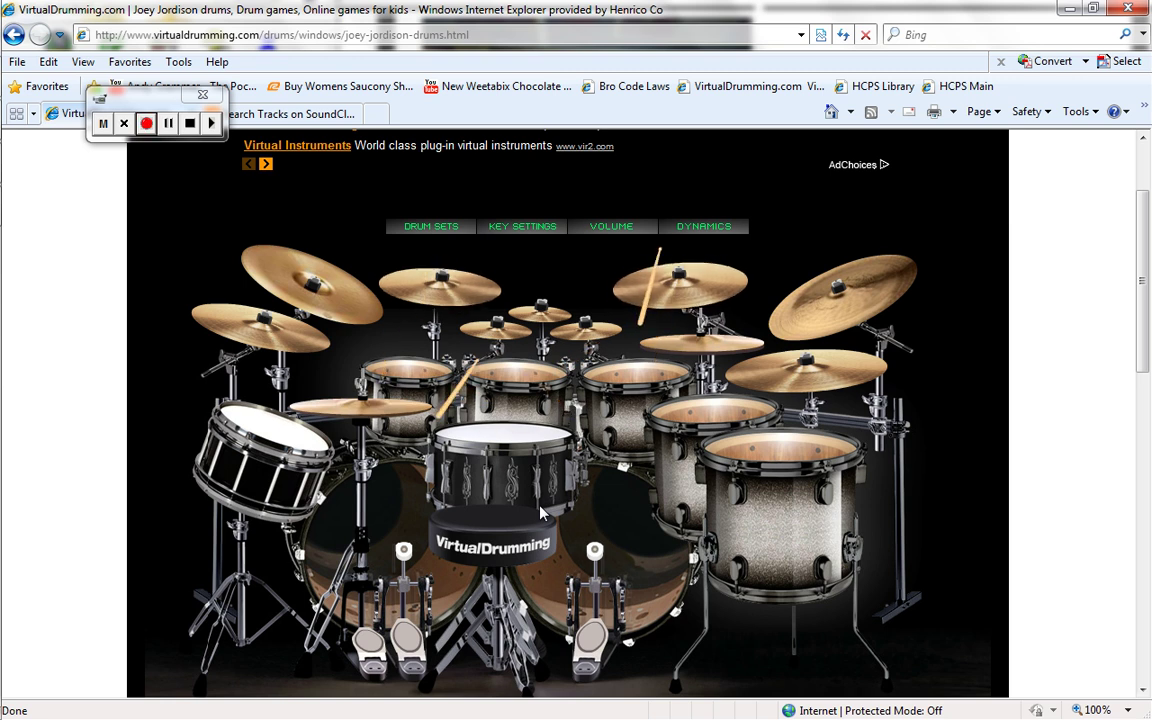
{"action": "key", "text": "u"}
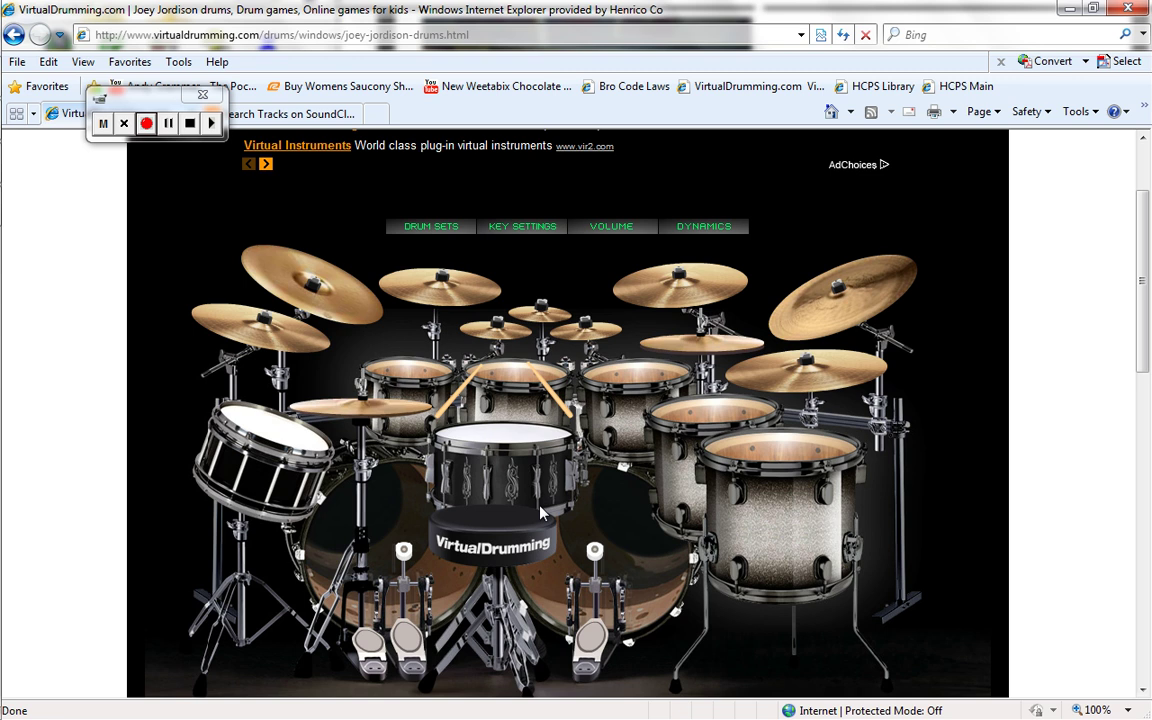
{"action": "key", "text": "u"}
{"action": "key", "text": "u"}
{"action": "key", "text": "b"}
{"action": "key", "text": "u"}
{"action": "key", "text": "y"}
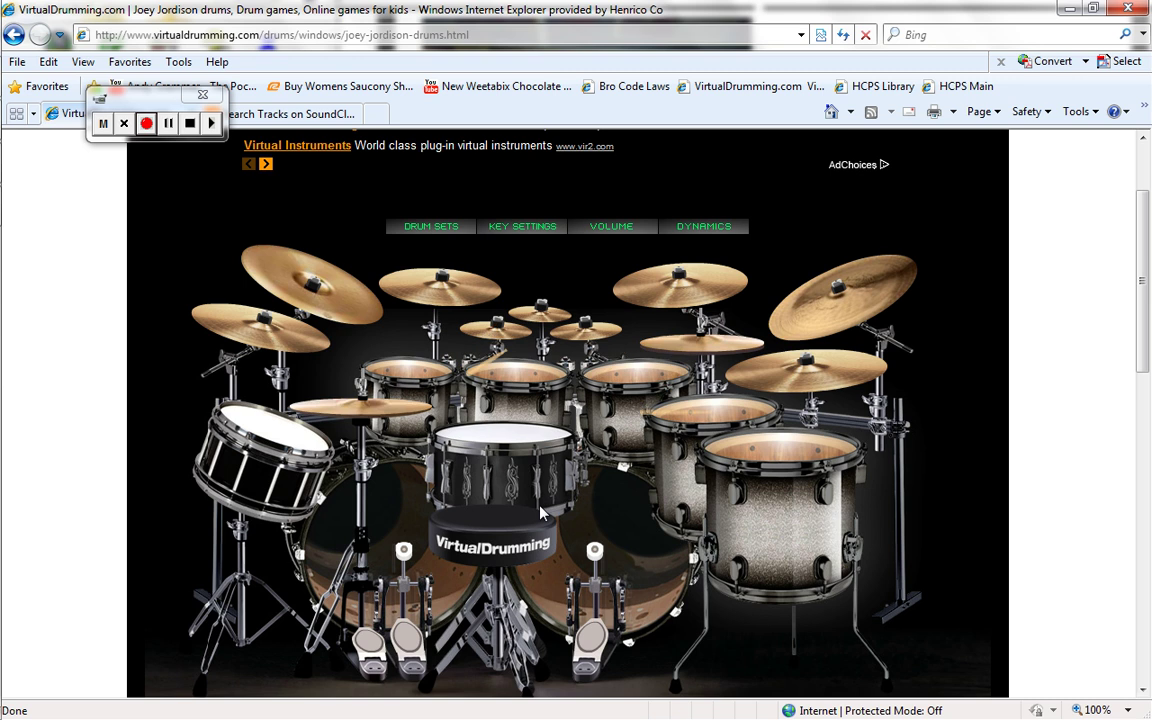
{"action": "key", "text": "y"}
{"action": "key", "text": "t"}
{"action": "key", "text": "u"}
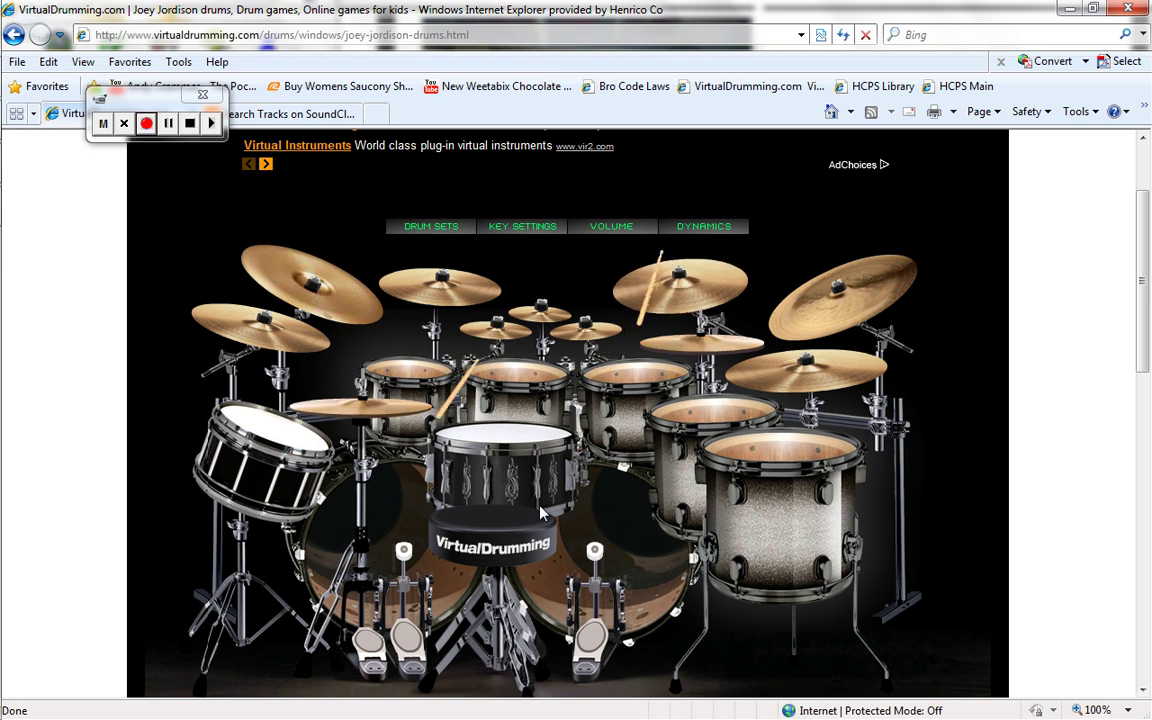
{"action": "key", "text": "u"}
{"action": "key", "text": "y"}
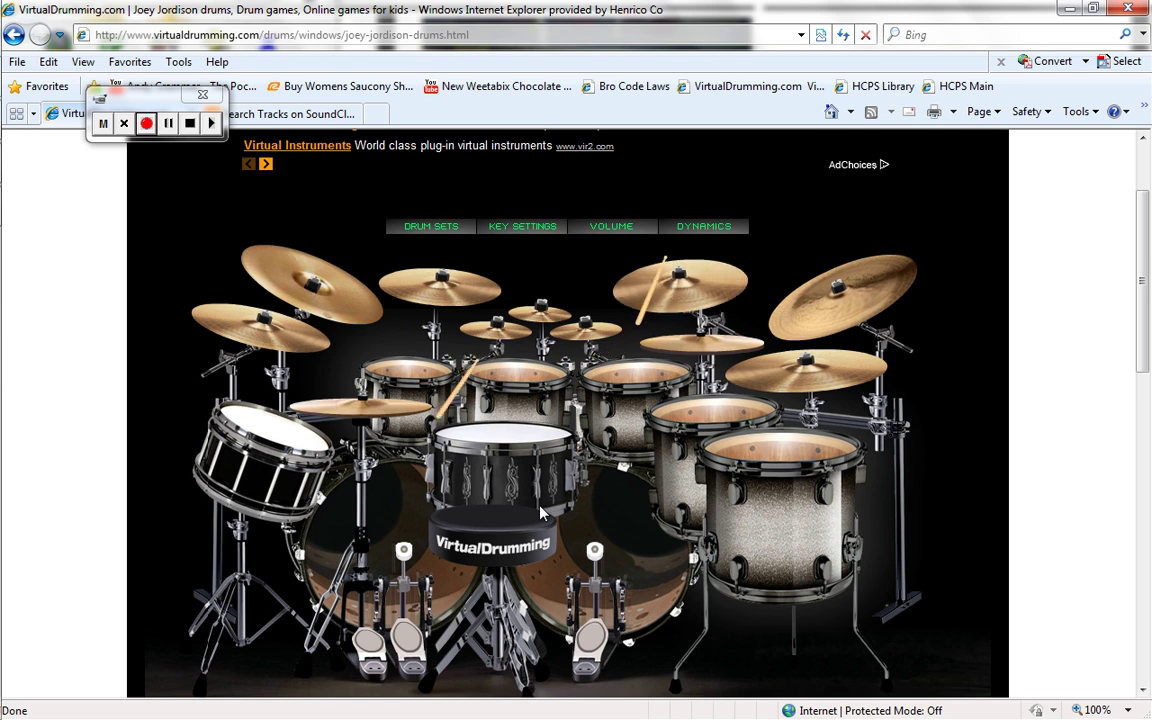
{"action": "key", "text": "y"}
{"action": "key", "text": "u"}
{"action": "key", "text": "u"}
{"action": "key", "text": "y"}
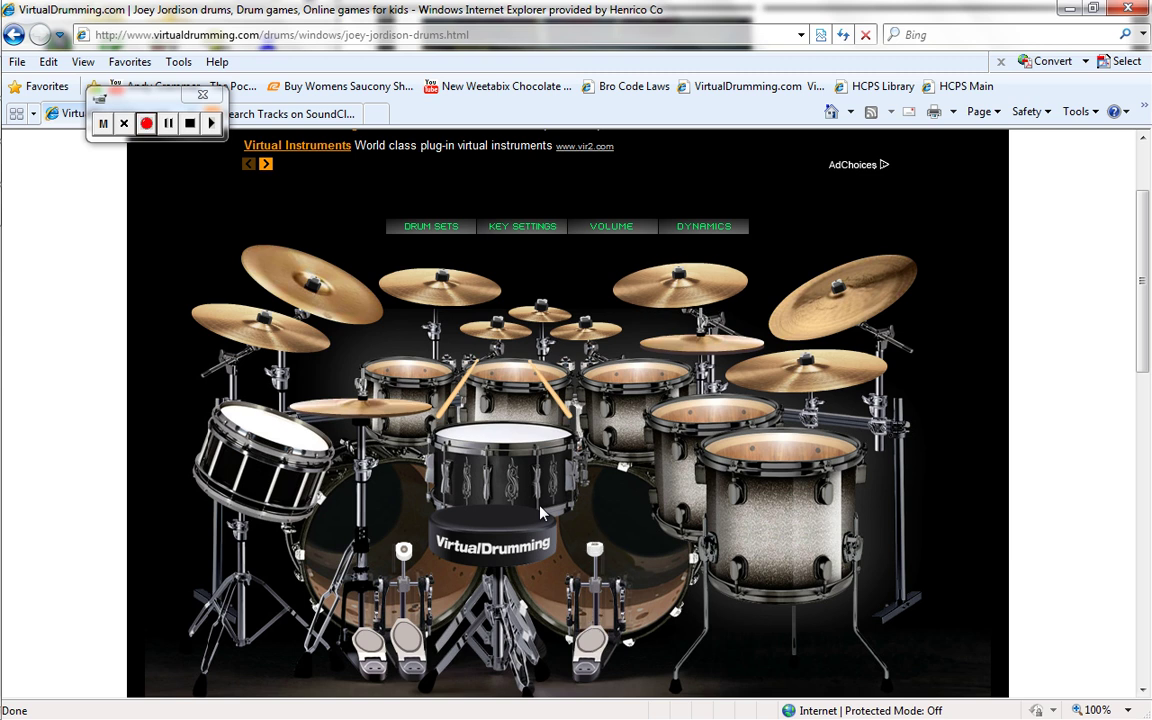
Alternate Y and U tom and crash hits, finishing with B bass kicks and a T hit
{"action": "key", "text": "y"}
{"action": "key", "text": "u"}
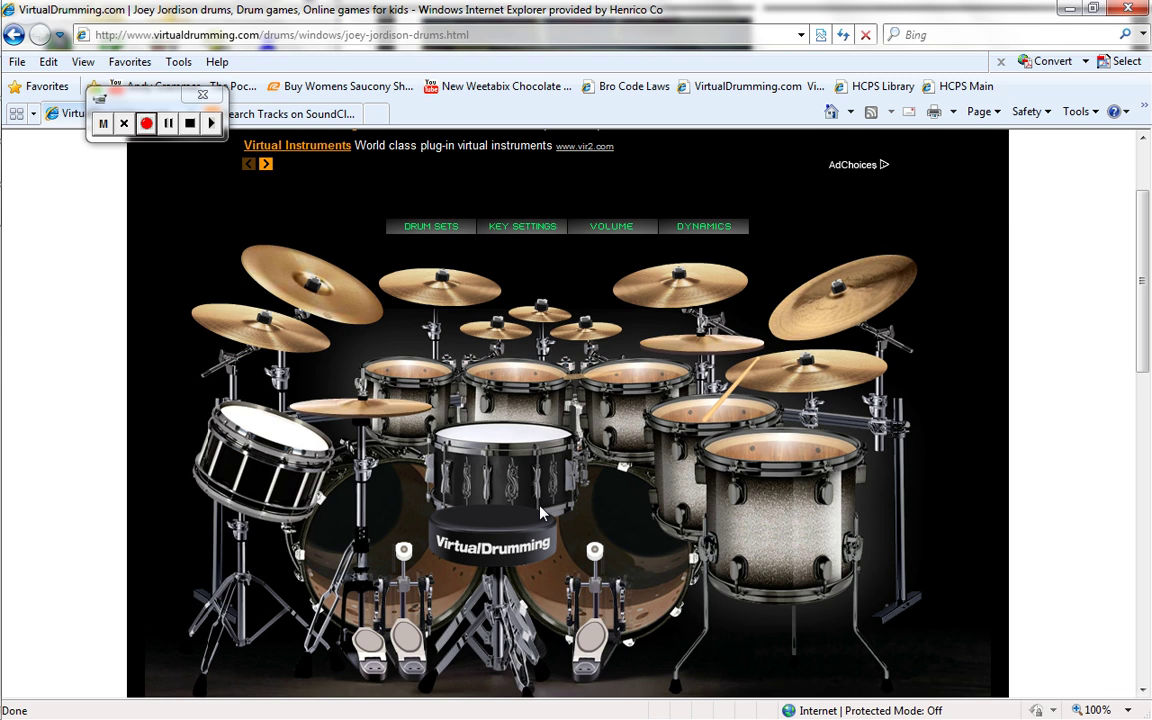
{"action": "key", "text": "y"}
{"action": "key", "text": "u"}
{"action": "key", "text": "u"}
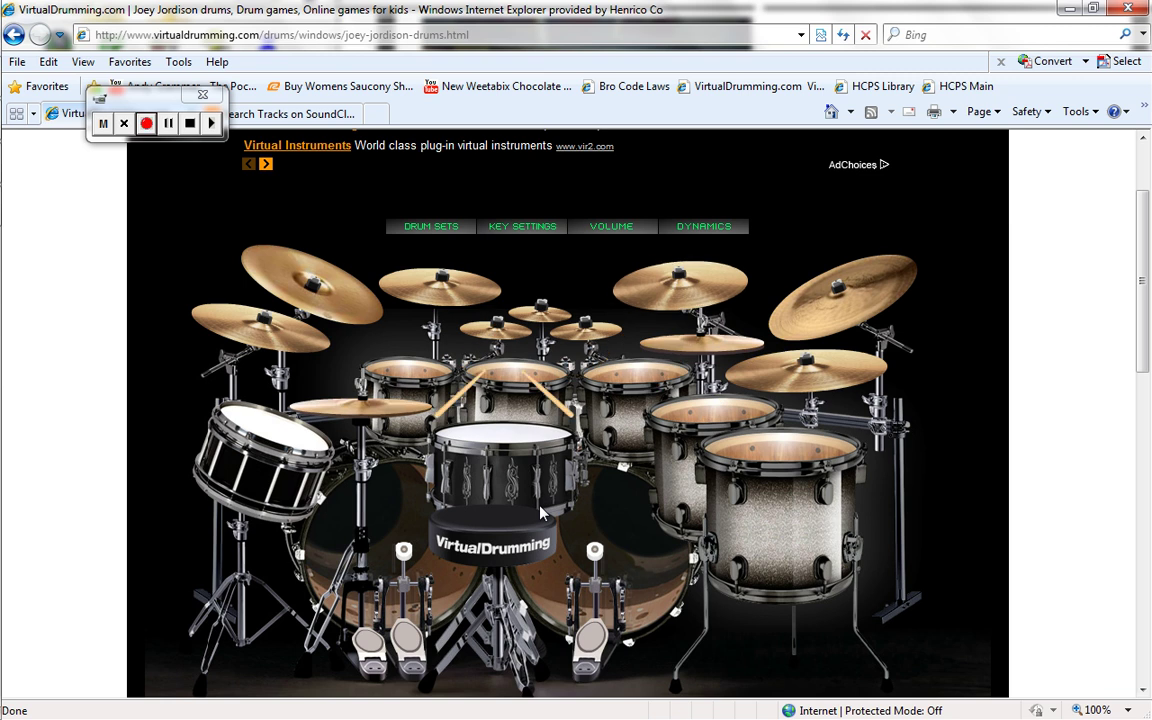
{"action": "key", "text": "y"}
{"action": "key", "text": "y"}
{"action": "key", "text": "u"}
{"action": "key", "text": "y"}
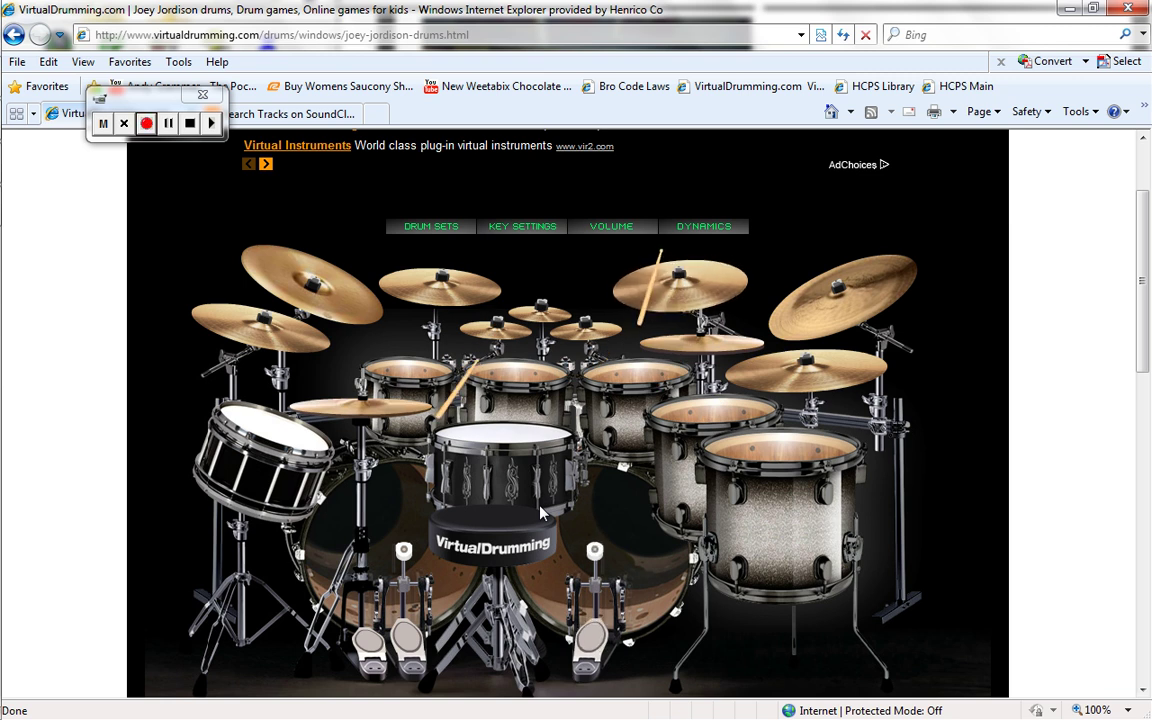
{"action": "key", "text": "b"}
{"action": "key", "text": "t"}
{"action": "key", "text": "y"}
{"action": "key", "text": "b"}
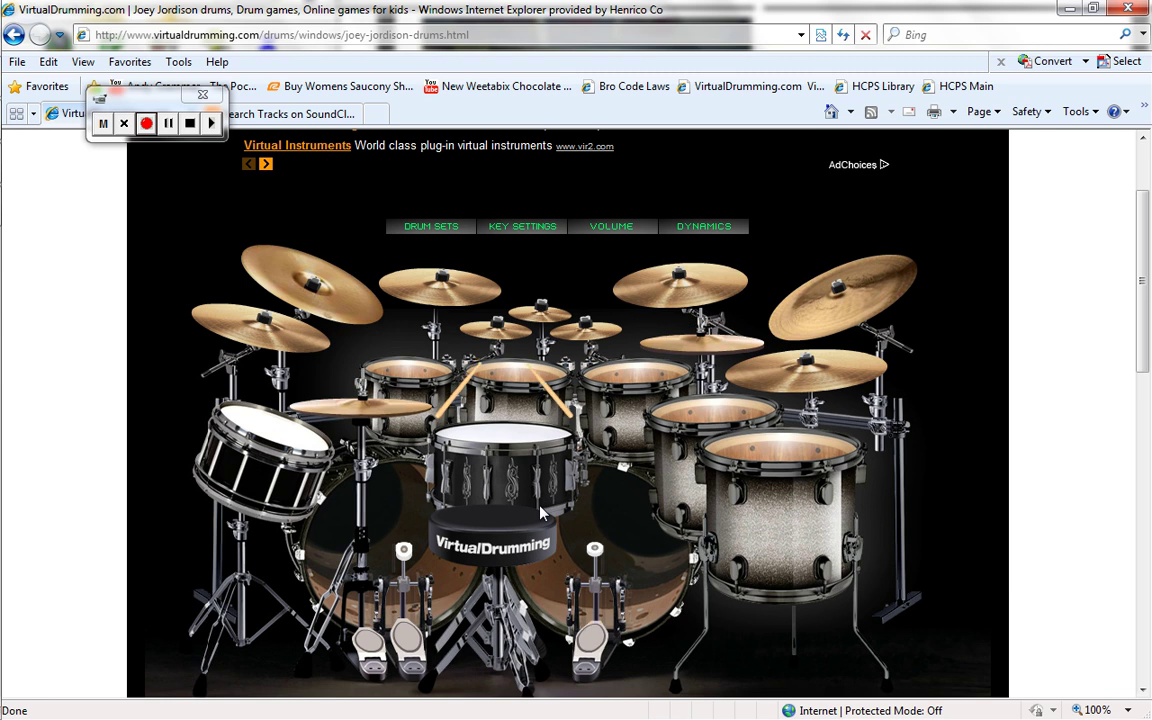